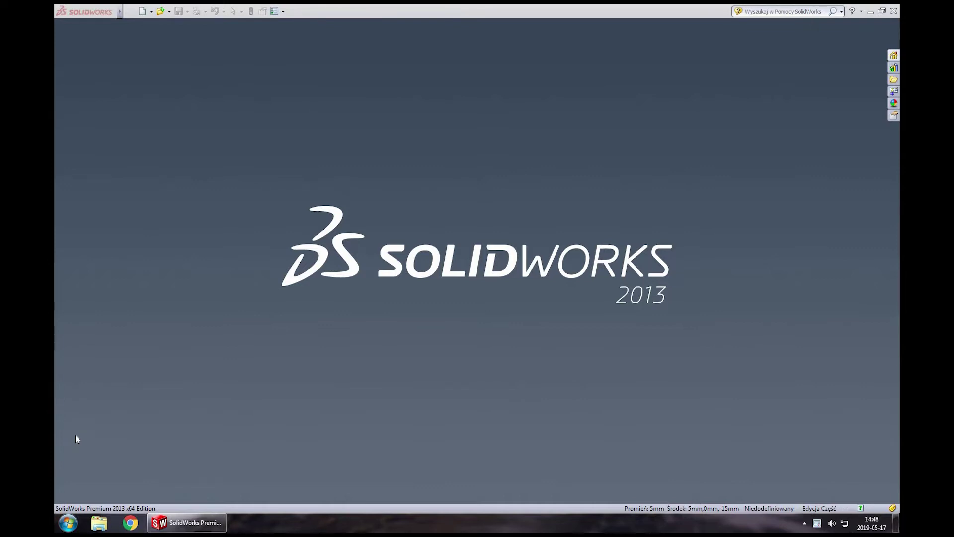
# - Create a new part and draw a corner rectangle from the origin on the Top Plane
pyautogui.click(147, 12)
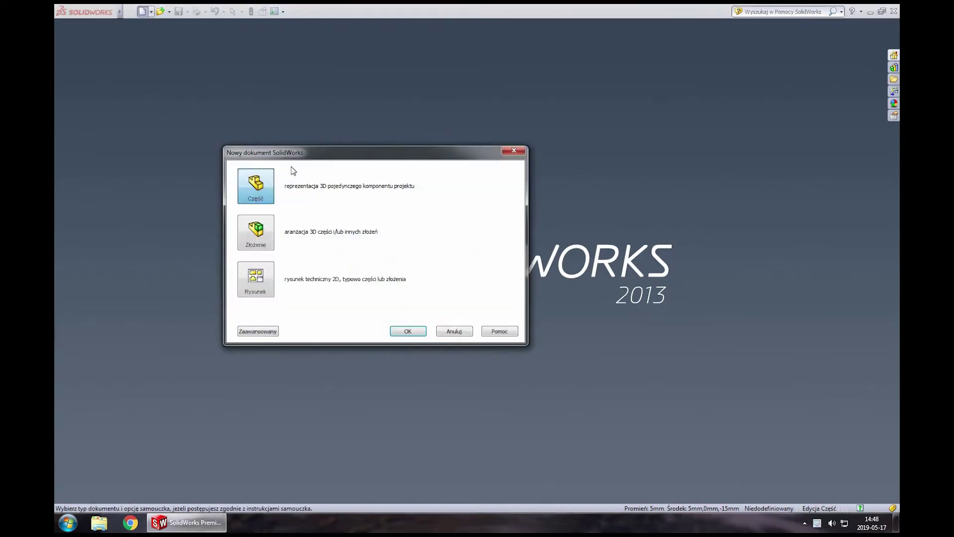
pyautogui.click(406, 332)
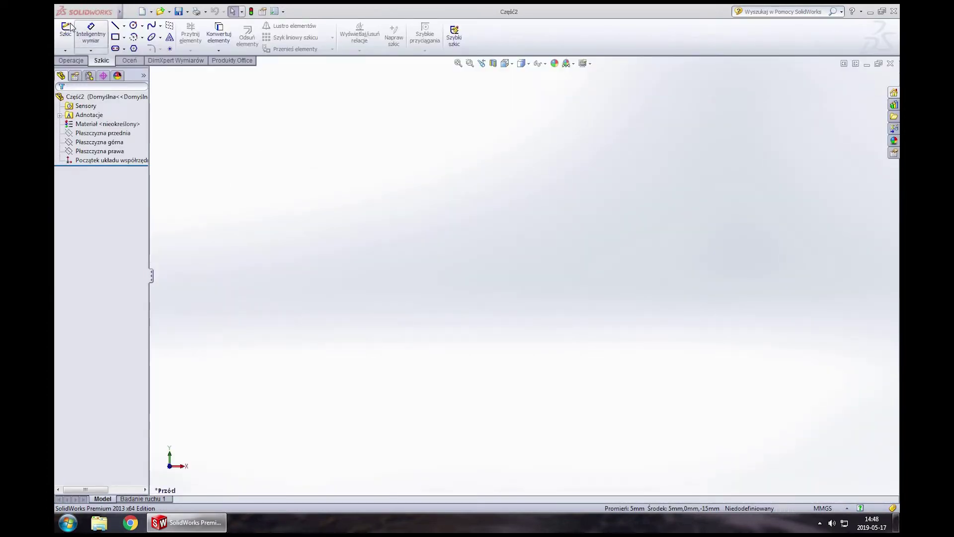
pyautogui.click(66, 29)
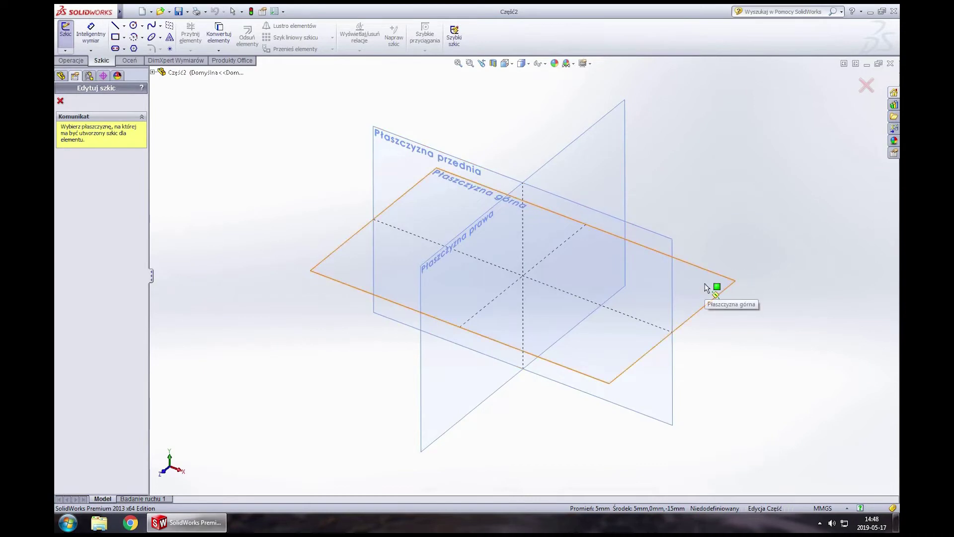
pyautogui.click(718, 285)
pyautogui.click(115, 36)
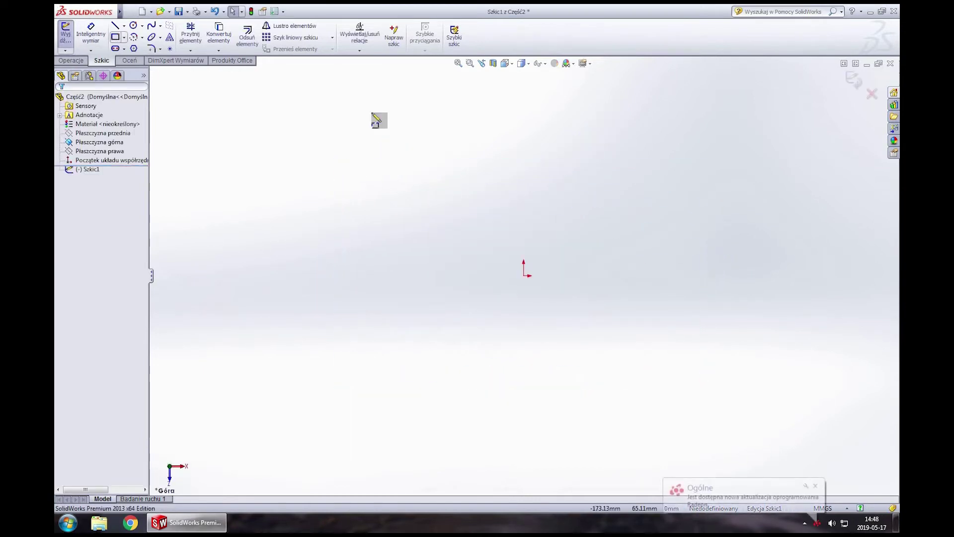
pyautogui.click(524, 275)
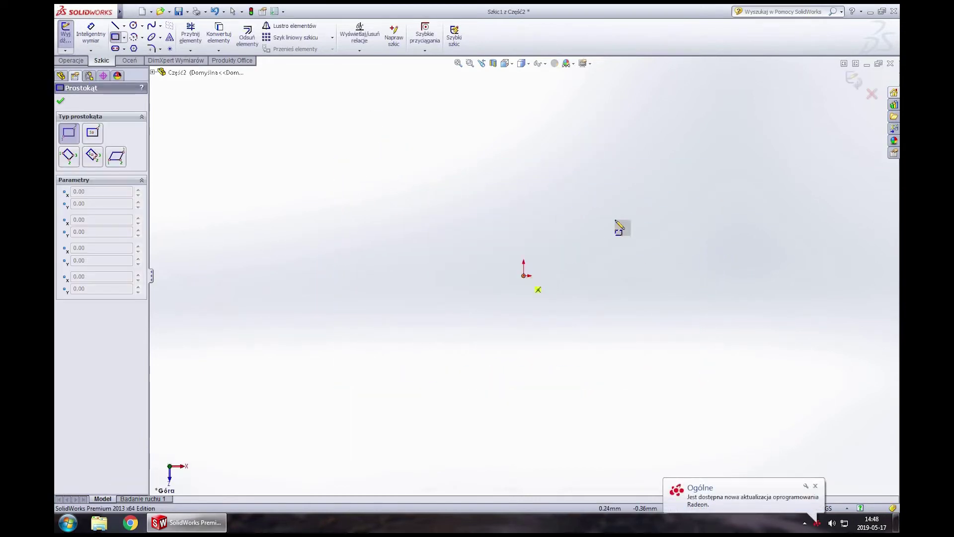
pyautogui.click(678, 166)
# - Dimension the rectangle's left edge to a height of 20 mm
pyautogui.click(91, 34)
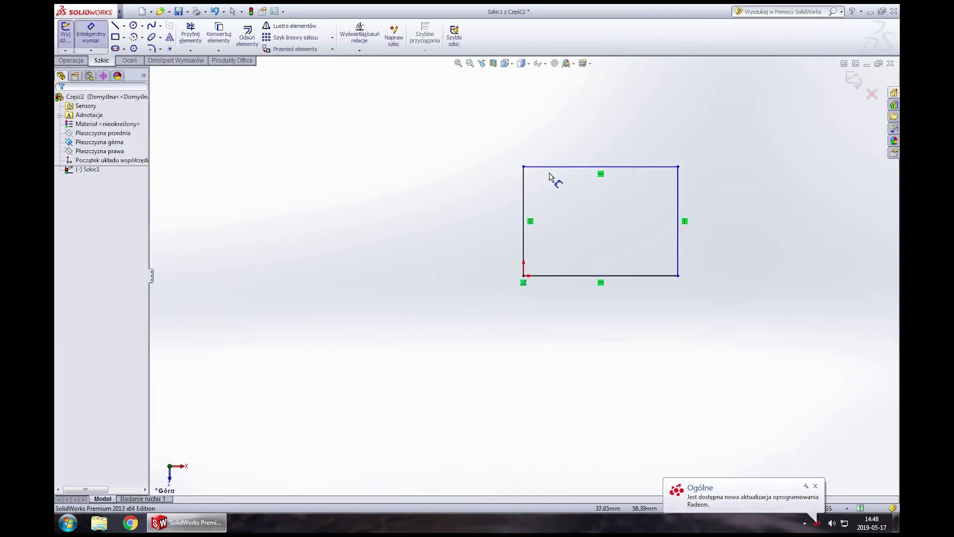
pyautogui.click(547, 275)
pyautogui.press('Escape')
pyautogui.click(524, 256)
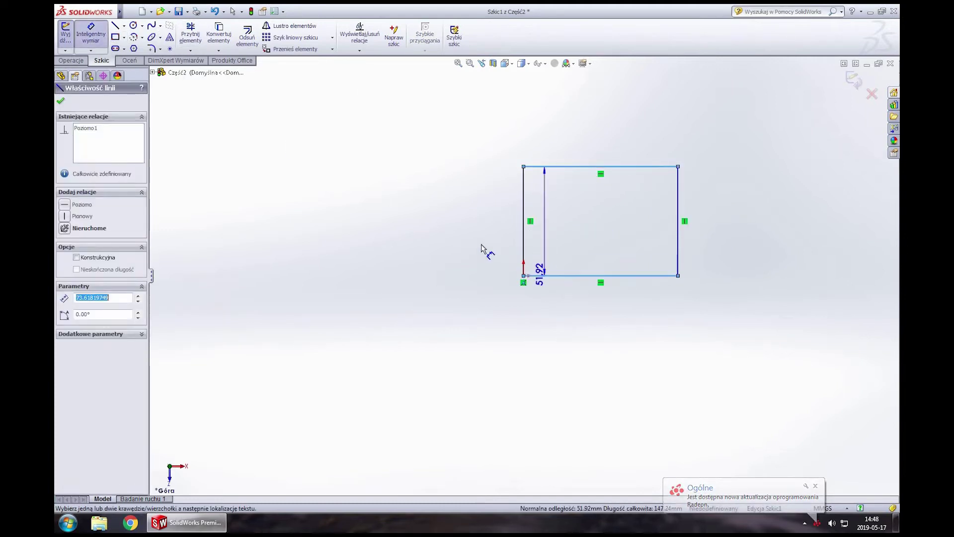
pyautogui.click(479, 242)
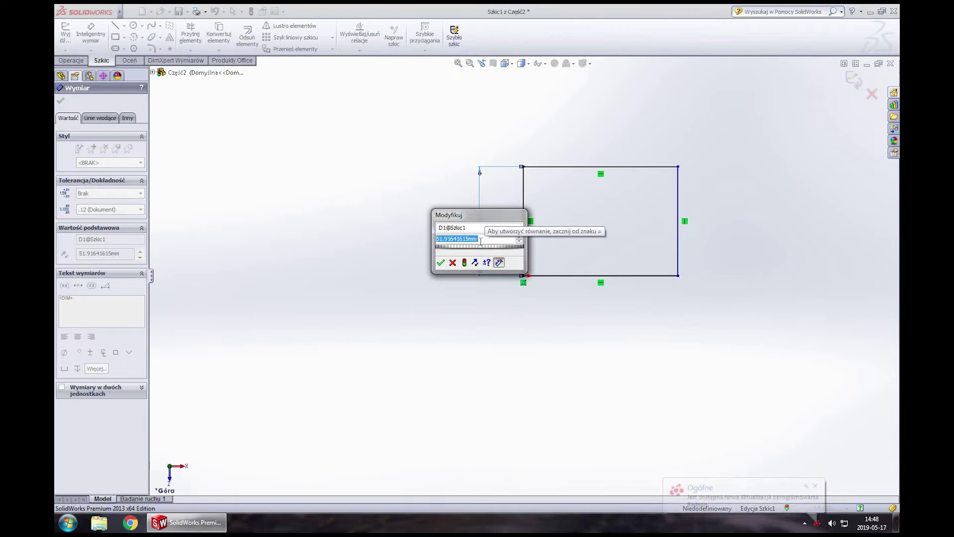
pyautogui.write('20')
pyautogui.press('Return')
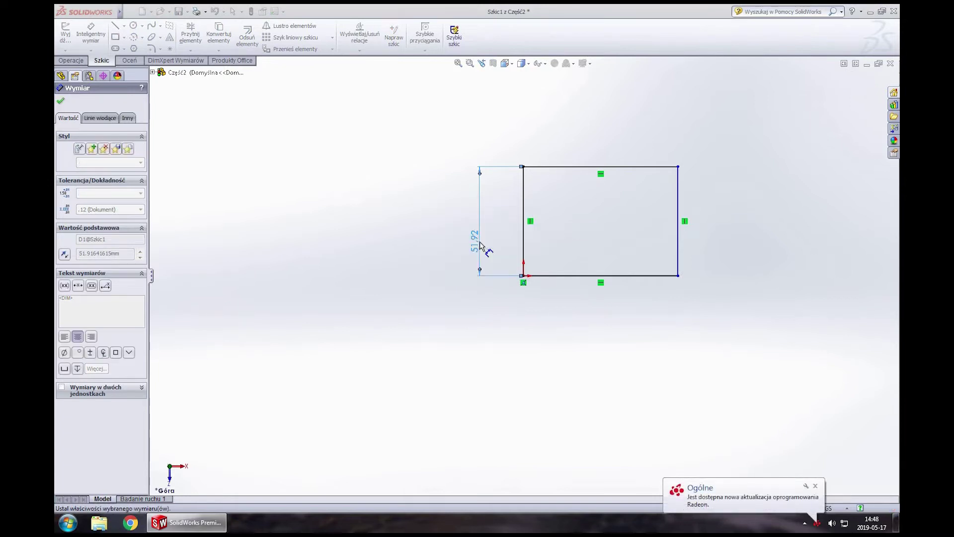
# - Dimension the rectangle's bottom edge to a width of 25 mm
pyautogui.click(678, 253)
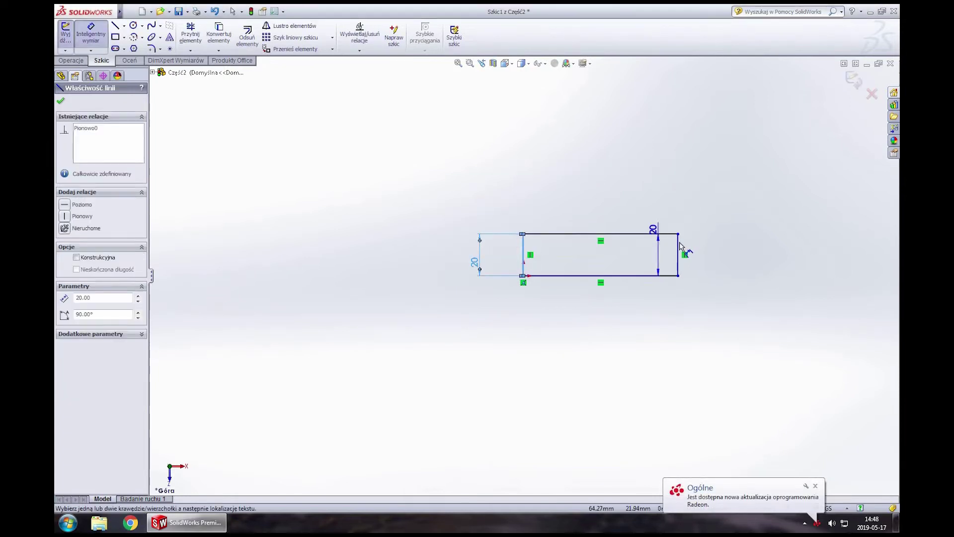
pyautogui.press('Escape')
pyautogui.click(609, 276)
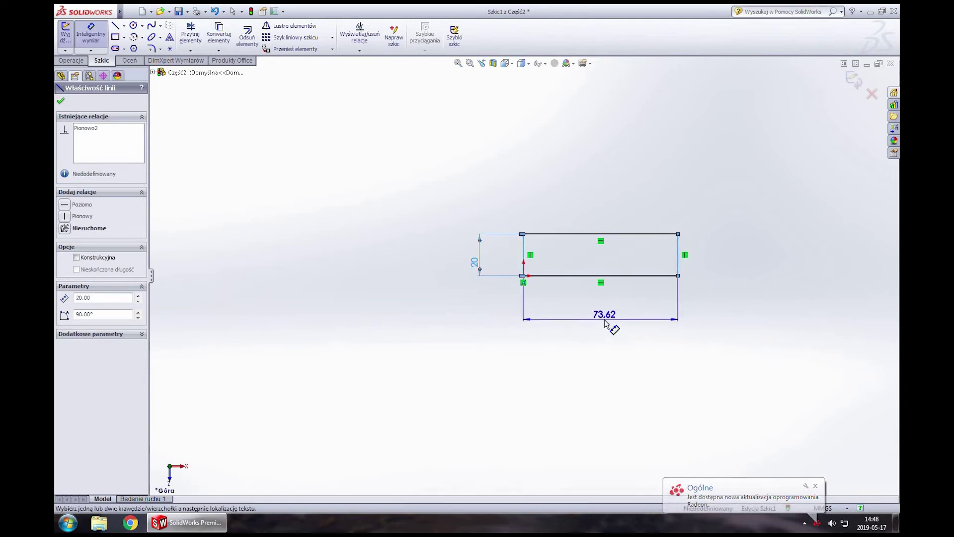
pyautogui.click(607, 321)
pyautogui.write('25')
pyautogui.press('Return')
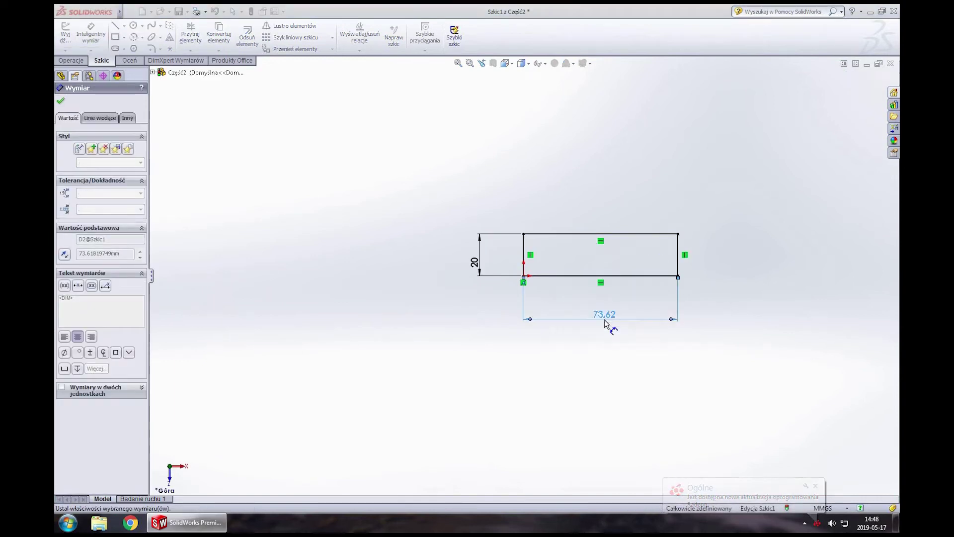
pyautogui.press('Escape')
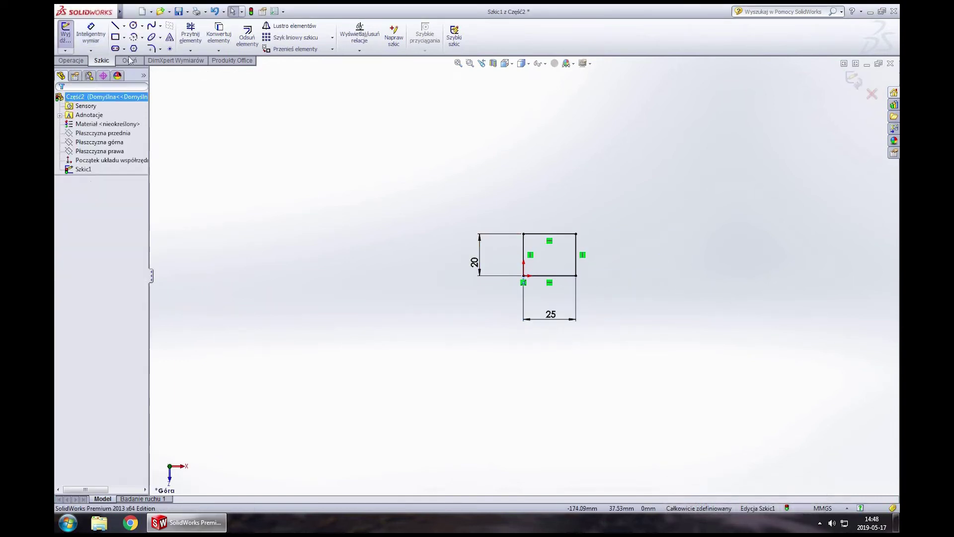
# - Round the rectangle's four corners with 5 mm sketch fillets
pyautogui.click(152, 49)
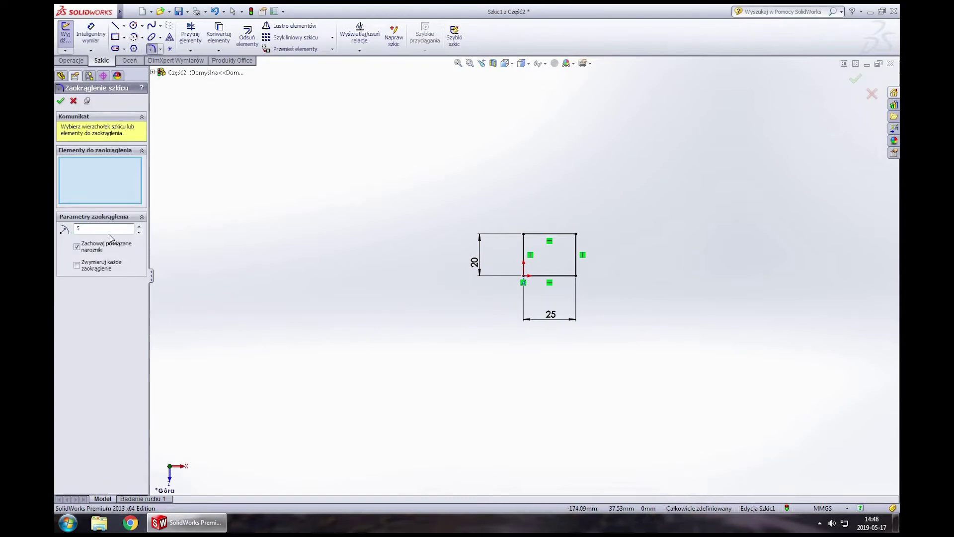
pyautogui.click(524, 234)
pyautogui.click(576, 234)
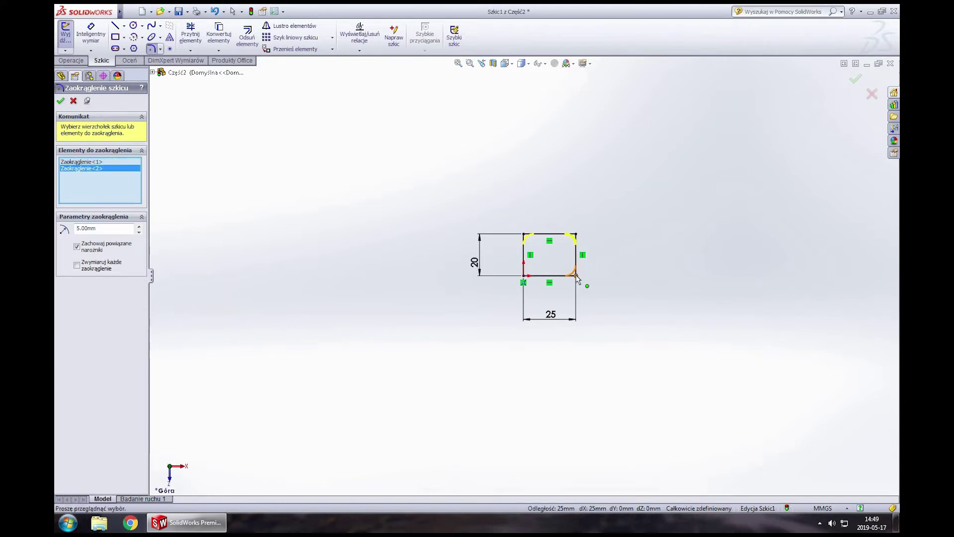
pyautogui.click(576, 276)
pyautogui.click(525, 277)
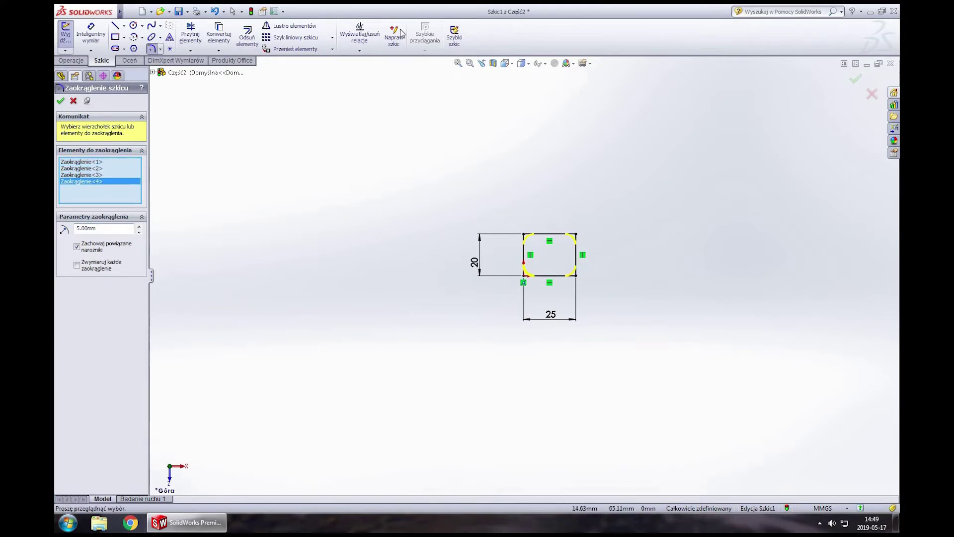
pyautogui.click(61, 101)
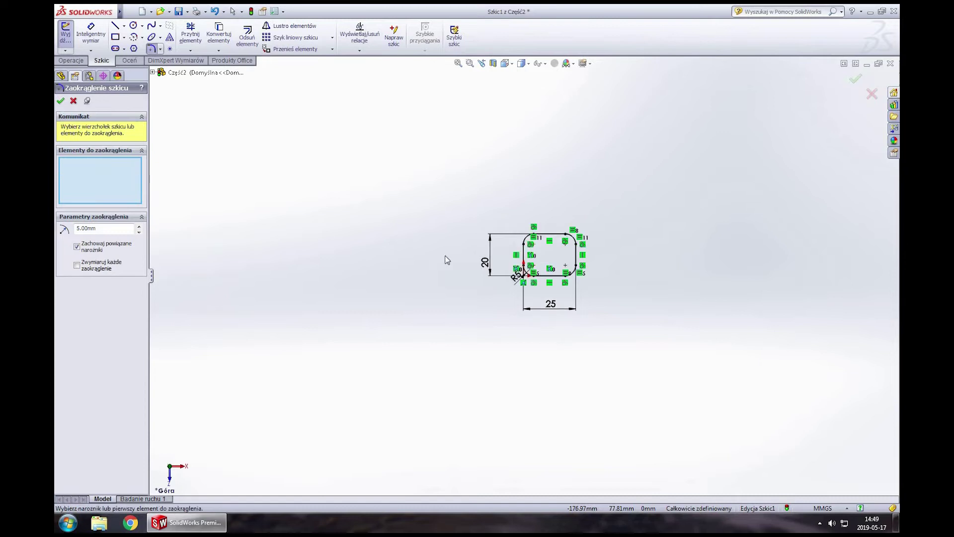
pyautogui.moveTo(411, 241)
pyautogui.mouseDown(button='middle')
pyautogui.moveTo(416, 133)
pyautogui.moveTo(557, 270)
pyautogui.mouseUp(button='middle')
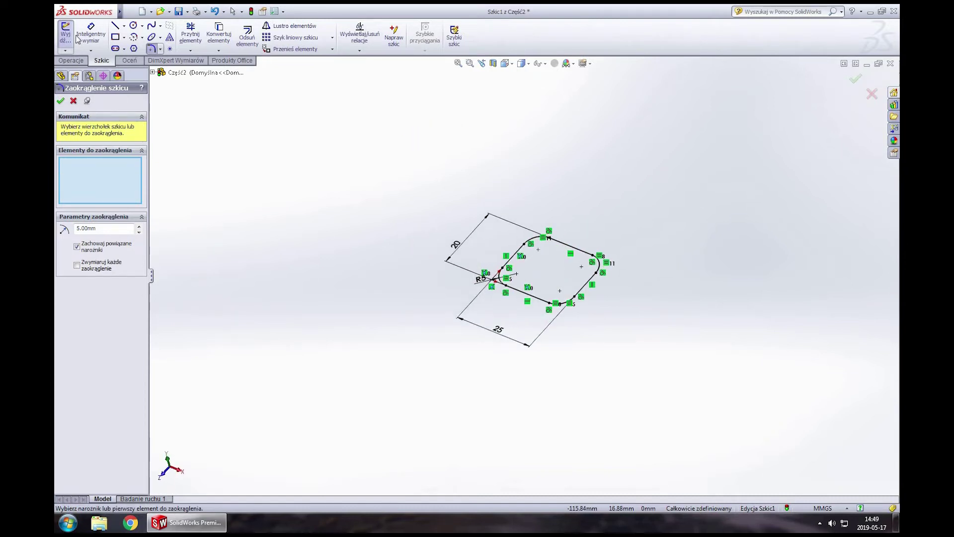
pyautogui.click(858, 80)
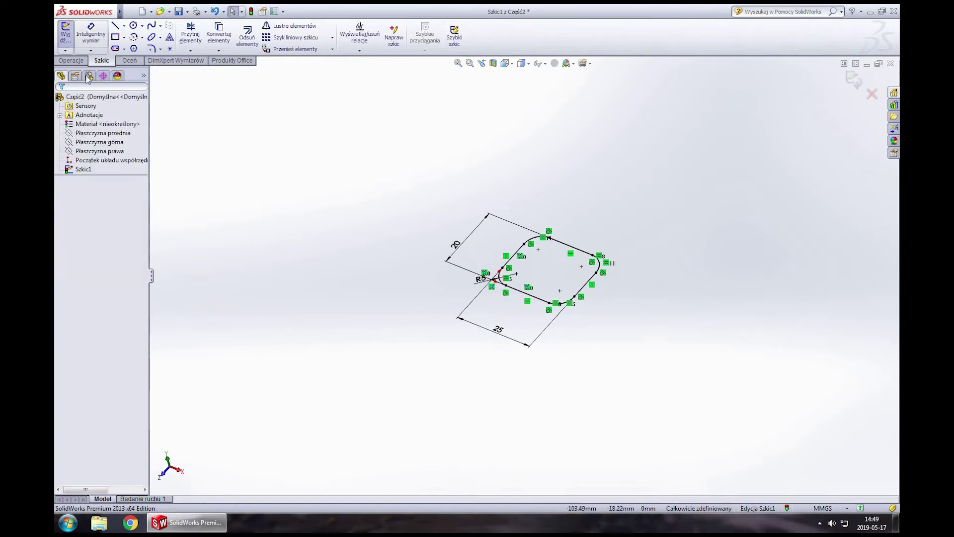
# - Extrude the rounded 25 × 20 profile 11 mm into a solid block
pyautogui.click(72, 61)
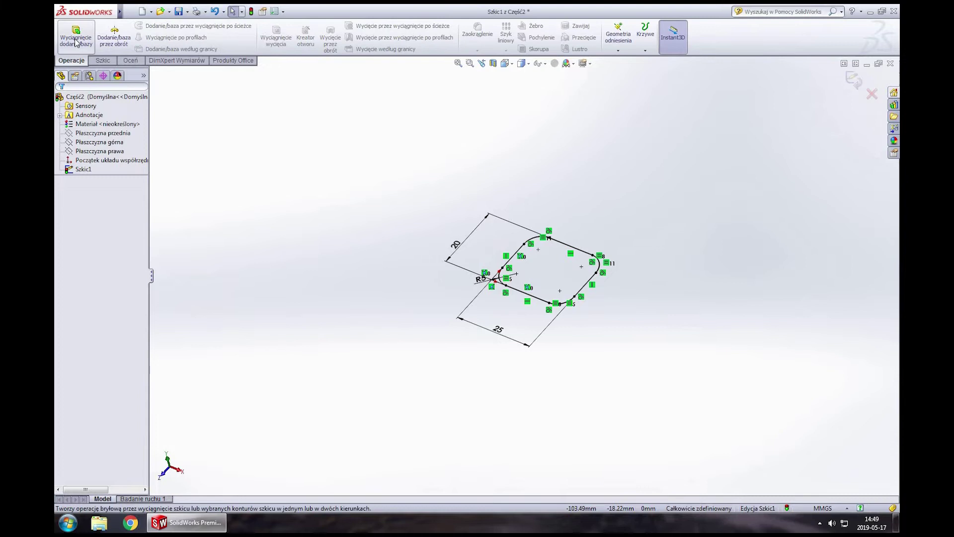
pyautogui.click(76, 40)
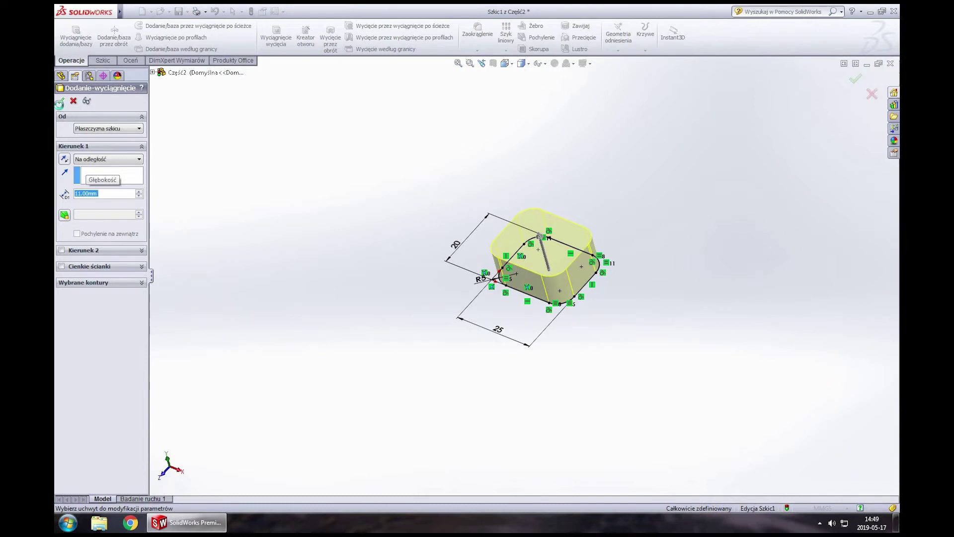
pyautogui.press('Return')
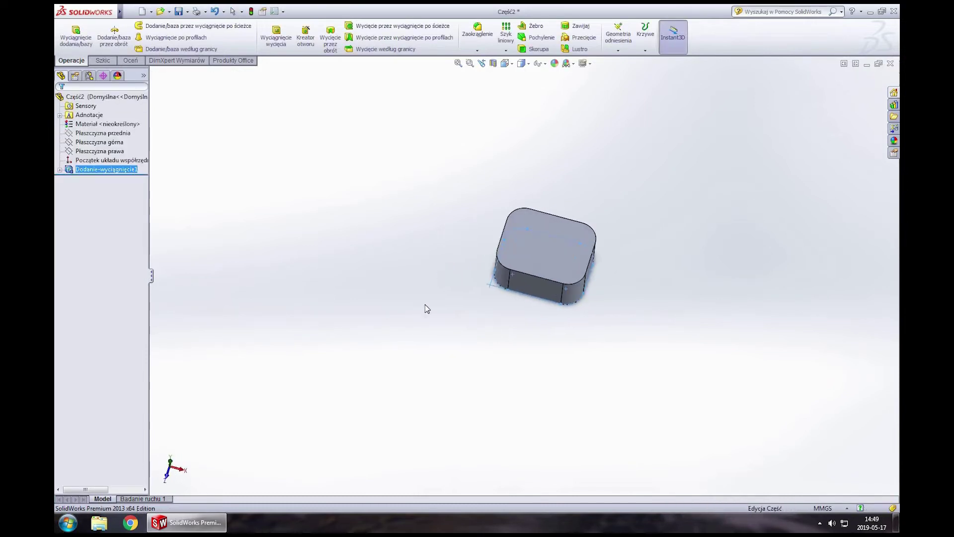
pyautogui.moveTo(426, 309)
pyautogui.mouseDown(button='middle')
pyautogui.moveTo(524, 186)
pyautogui.moveTo(544, 242)
pyautogui.mouseUp(button='middle')
pyautogui.scroll(-2, 544, 242)
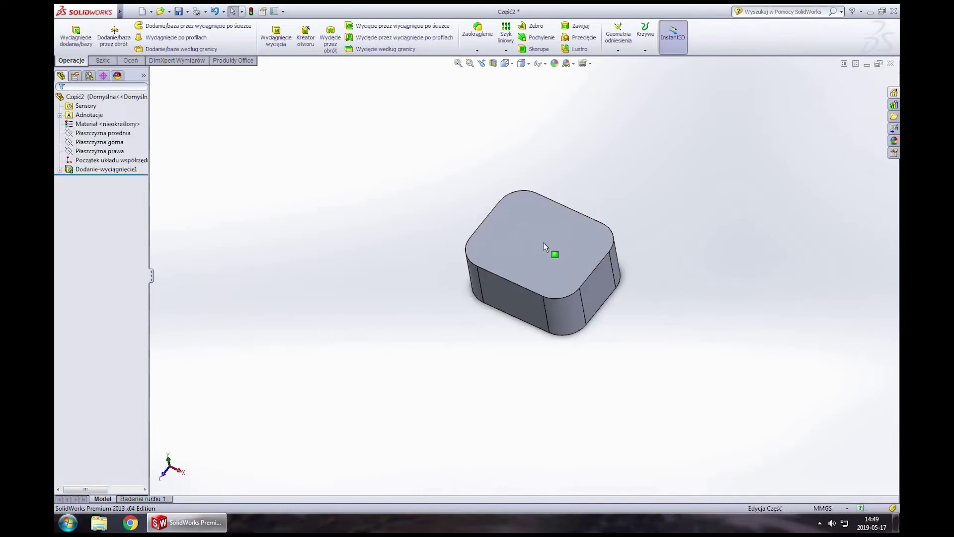
pyautogui.scroll(-1, 543, 243)
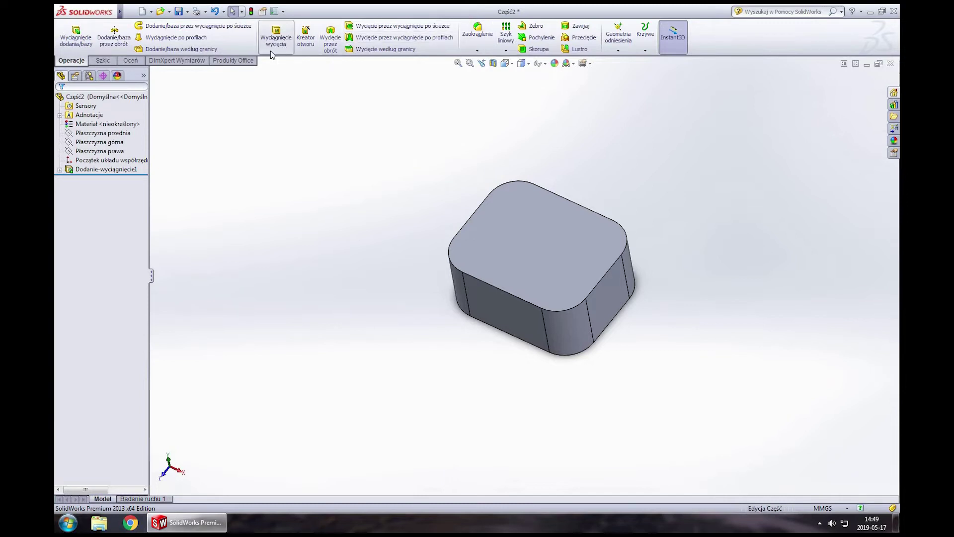
# - Shell the block with 2 mm walls, removing the top face
pyautogui.click(539, 50)
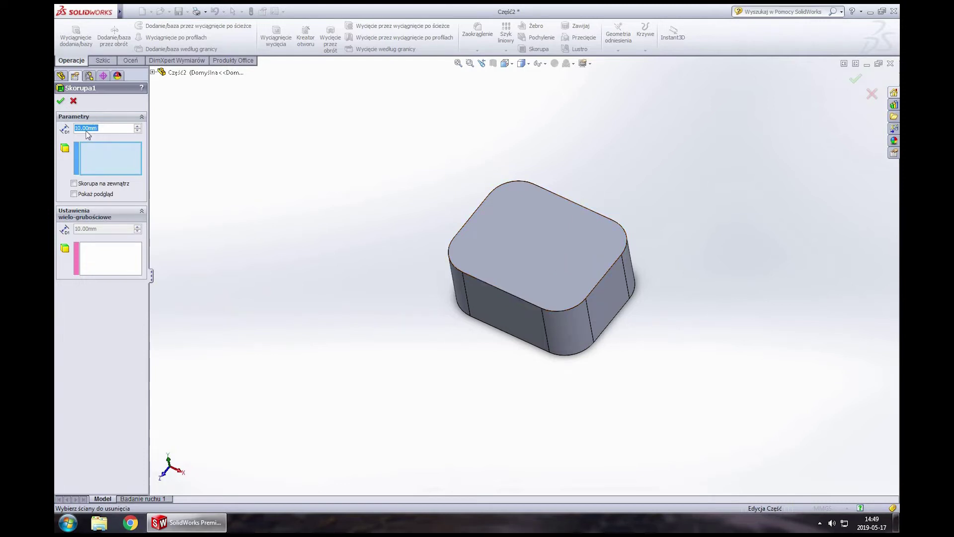
pyautogui.write('2')
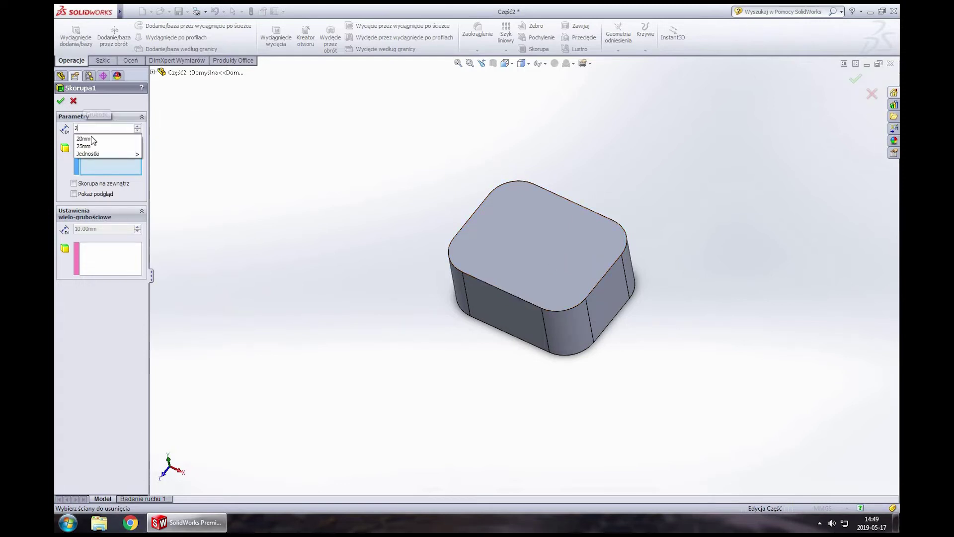
pyautogui.press('Return')
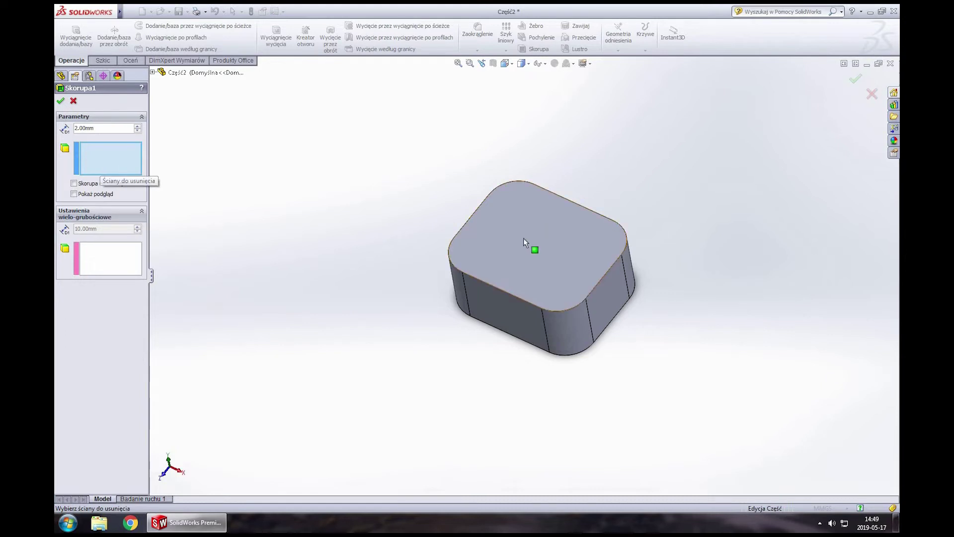
pyautogui.click(524, 239)
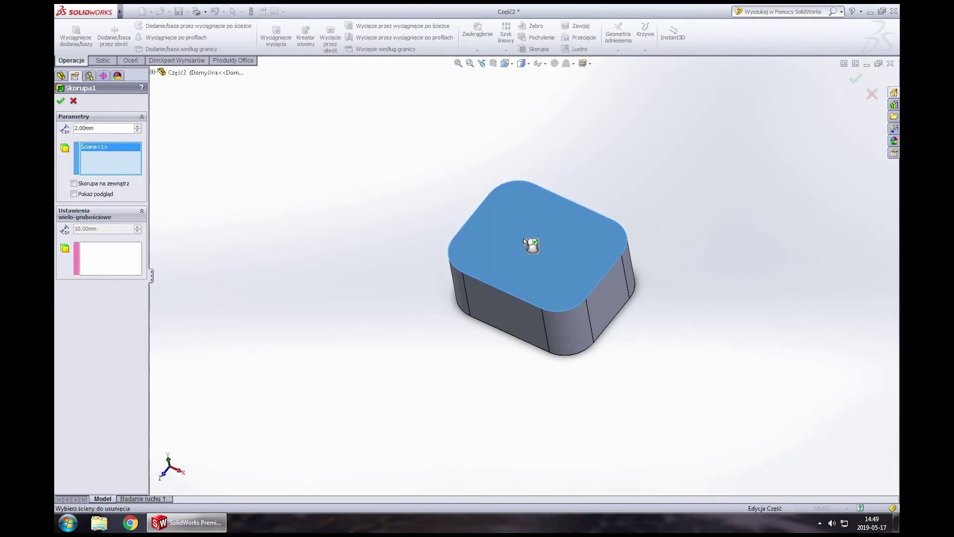
pyautogui.click(61, 101)
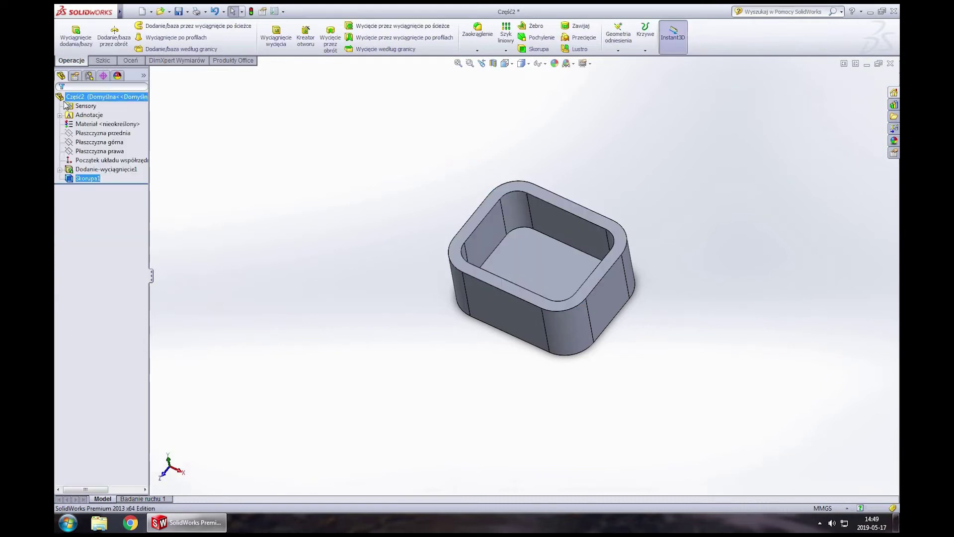
# - Orbit and zoom around the hollow box to inspect it from several angles
pyautogui.moveTo(486, 287)
pyautogui.mouseDown(button='middle')
pyautogui.moveTo(467, 272)
pyautogui.moveTo(497, 245)
pyautogui.mouseUp(button='middle')
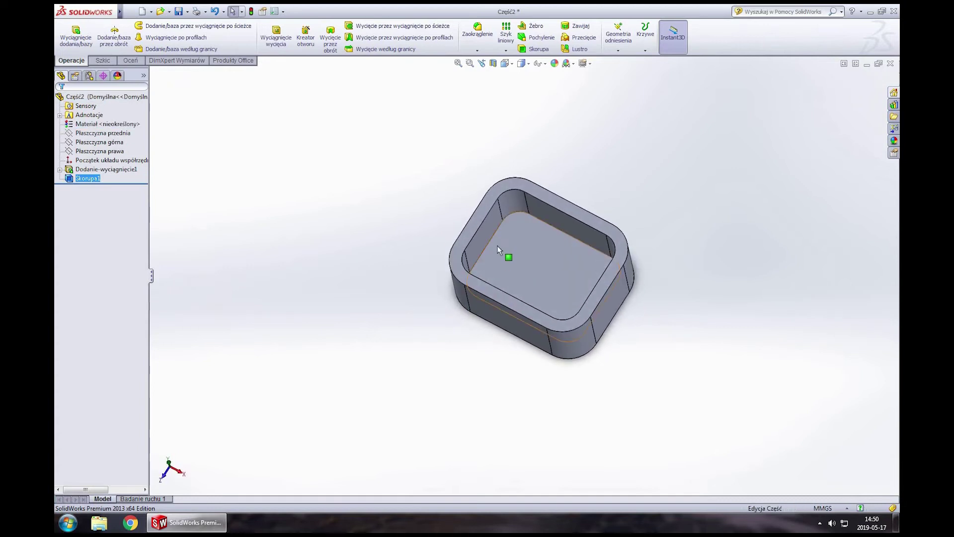
pyautogui.scroll(-3, 497, 243)
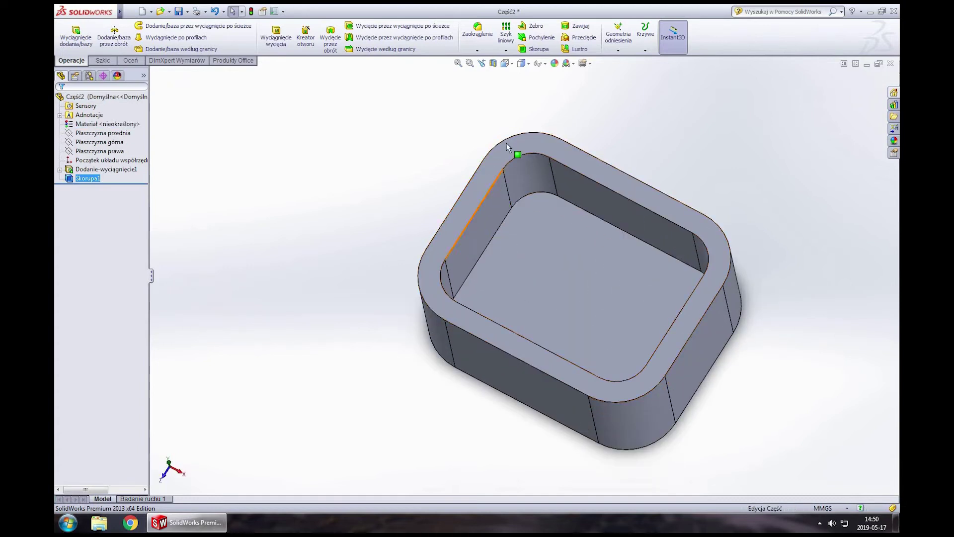
pyautogui.moveTo(528, 323)
pyautogui.mouseDown(button='middle')
pyautogui.moveTo(558, 215)
pyautogui.moveTo(542, 157)
pyautogui.moveTo(526, 156)
pyautogui.mouseUp(button='middle')
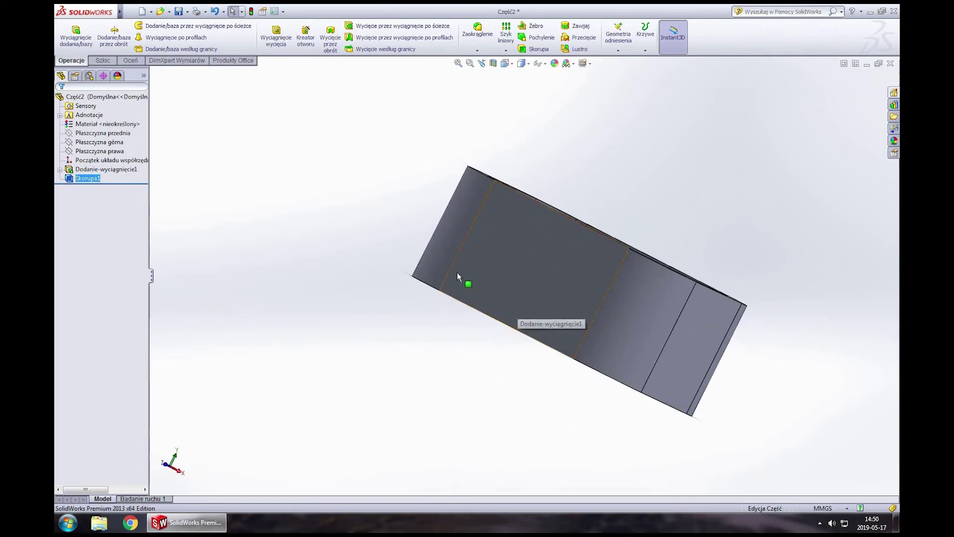
pyautogui.moveTo(462, 277)
pyautogui.mouseDown(button='middle')
pyautogui.moveTo(421, 342)
pyautogui.moveTo(482, 317)
pyautogui.mouseUp(button='middle')
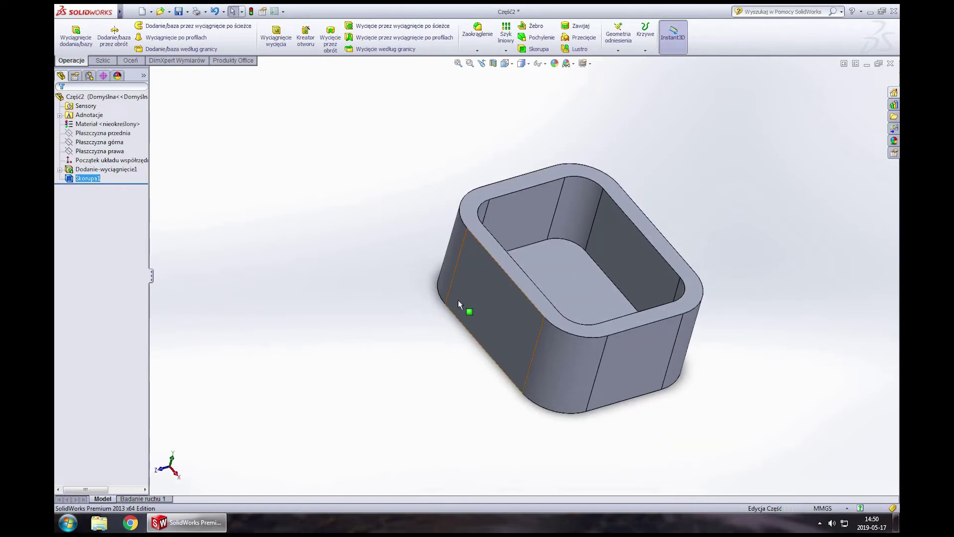
pyautogui.moveTo(495, 266)
pyautogui.mouseDown(button='middle')
pyautogui.moveTo(415, 373)
pyautogui.moveTo(424, 348)
pyautogui.moveTo(571, 227)
pyautogui.moveTo(461, 292)
pyautogui.mouseUp(button='middle')
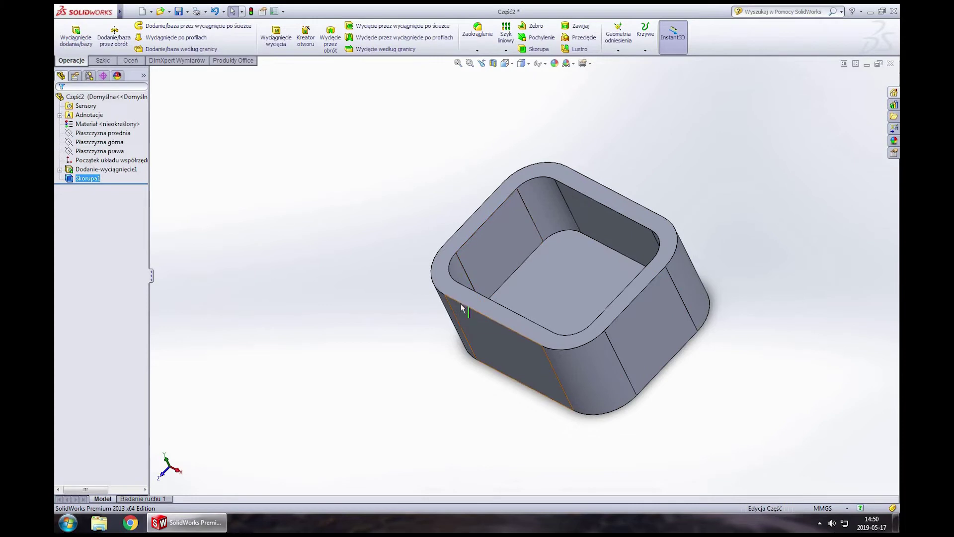
pyautogui.moveTo(505, 365); pyautogui.dragTo(539, 266, button='middle')
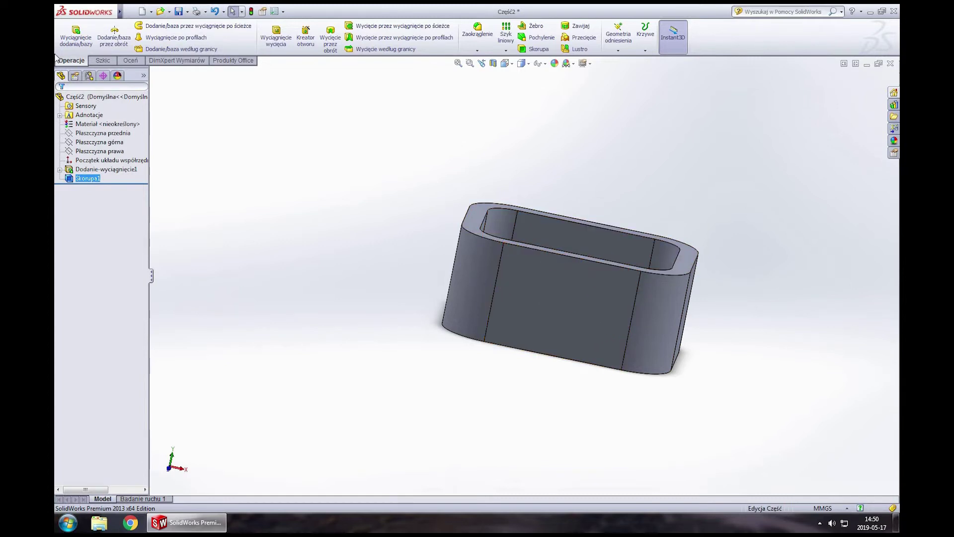
# - Start a sketch on the box's front face and switch to Front view
pyautogui.click(103, 62)
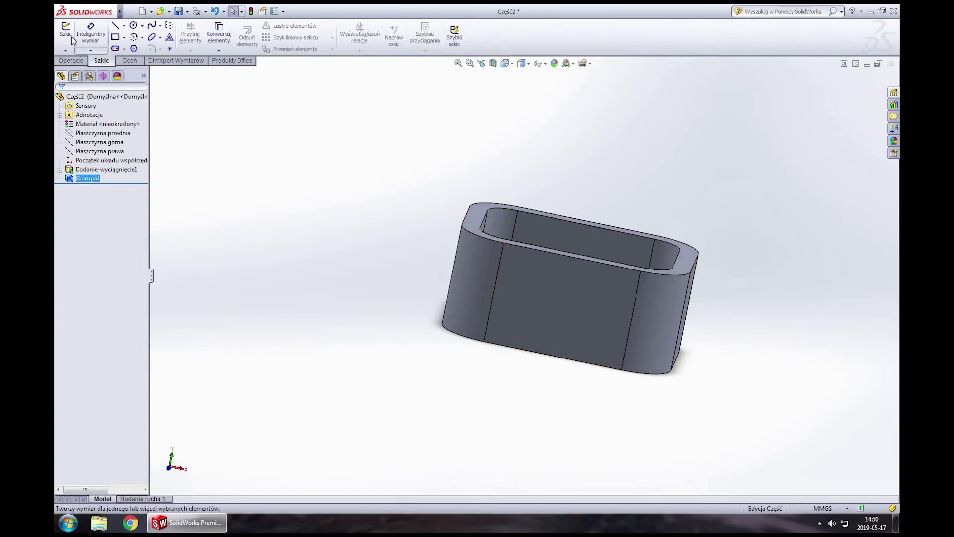
pyautogui.click(66, 33)
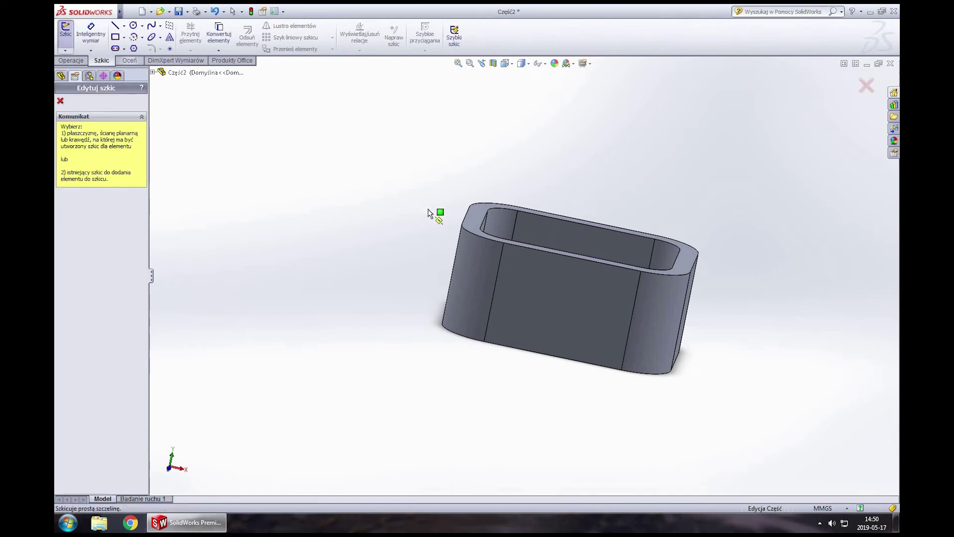
pyautogui.click(577, 290)
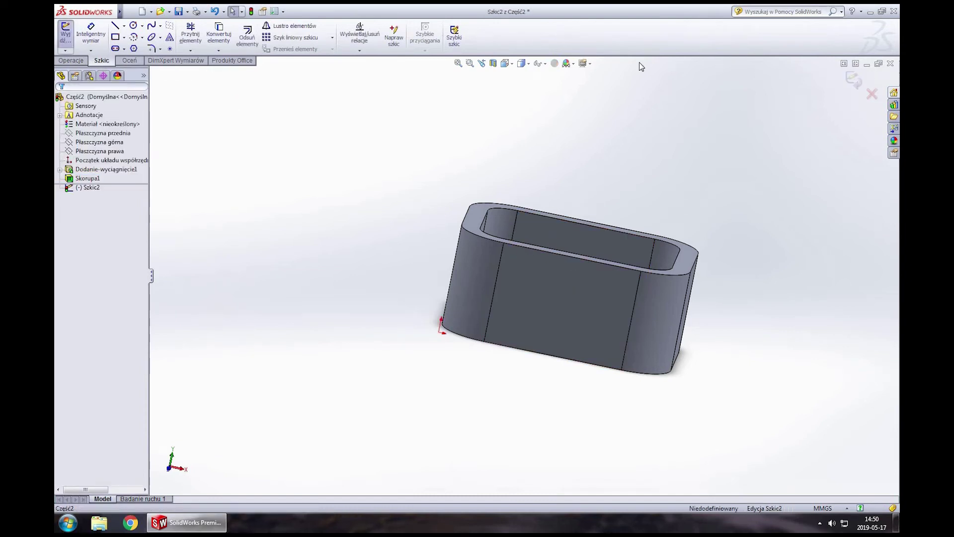
pyautogui.click(513, 69)
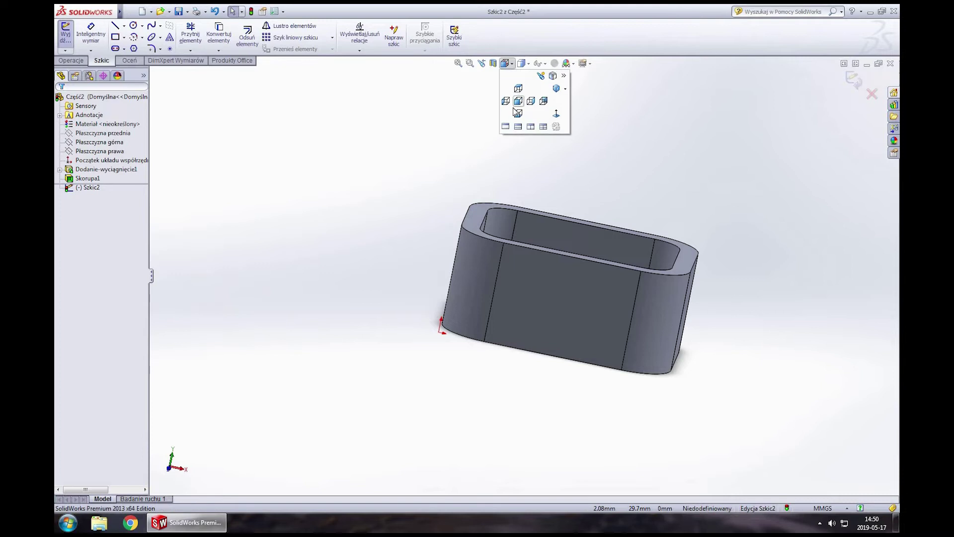
pyautogui.click(518, 101)
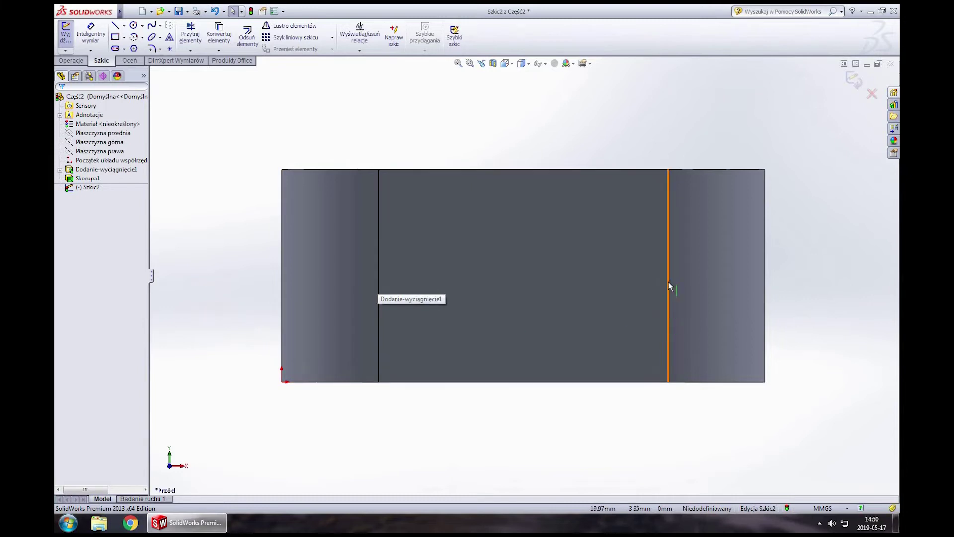
# - Draw a corner rectangle from the top edge to the right vertical edge
pyautogui.click(114, 37)
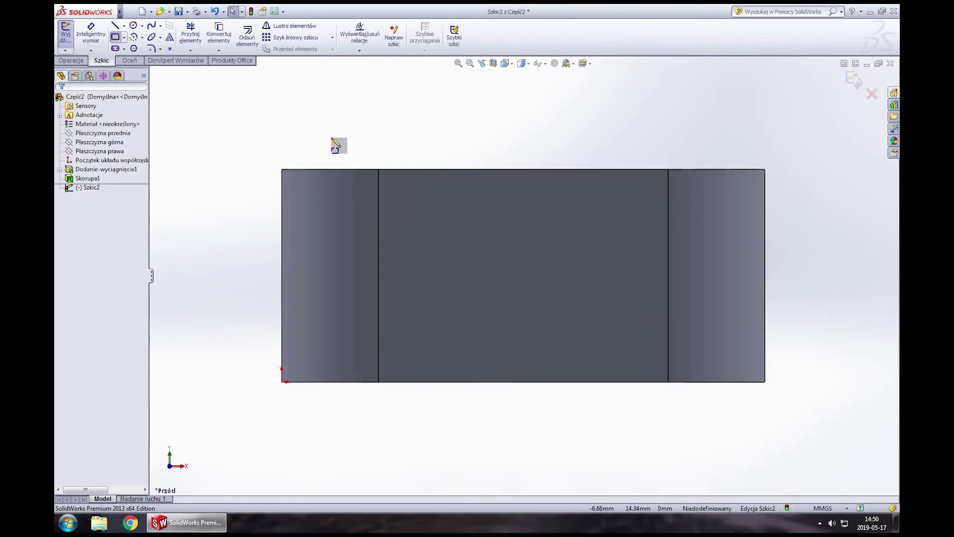
pyautogui.click(379, 170)
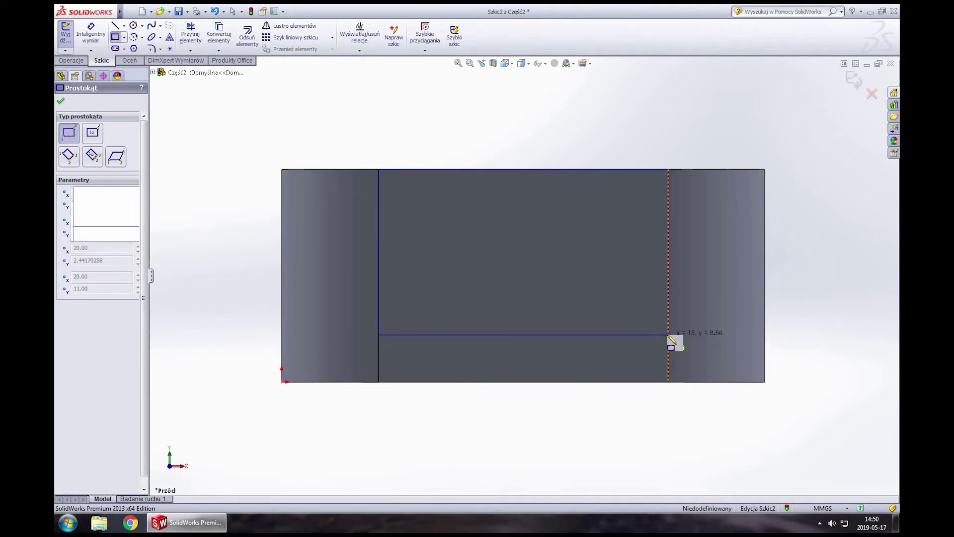
pyautogui.click(668, 335)
pyautogui.rightClick(187, 119)
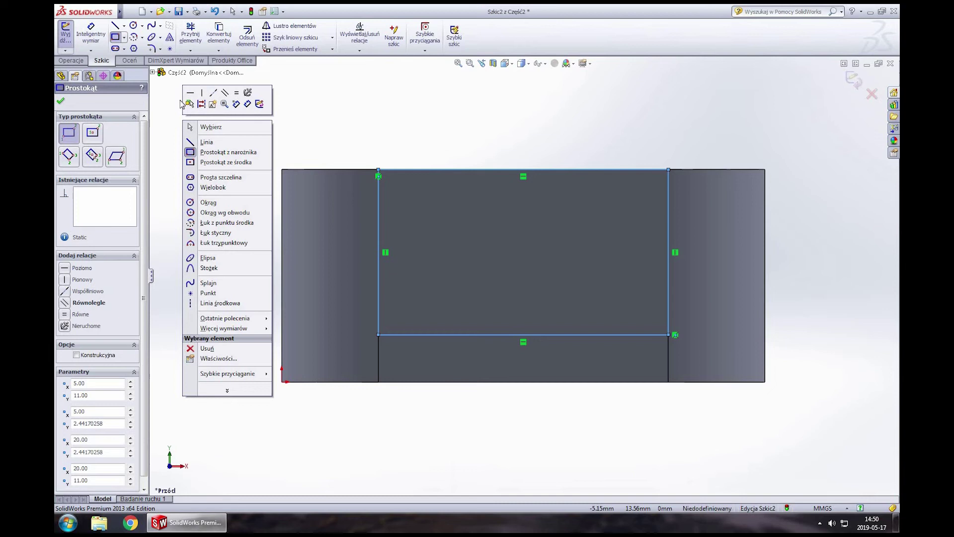
pyautogui.click(58, 106)
pyautogui.click(60, 102)
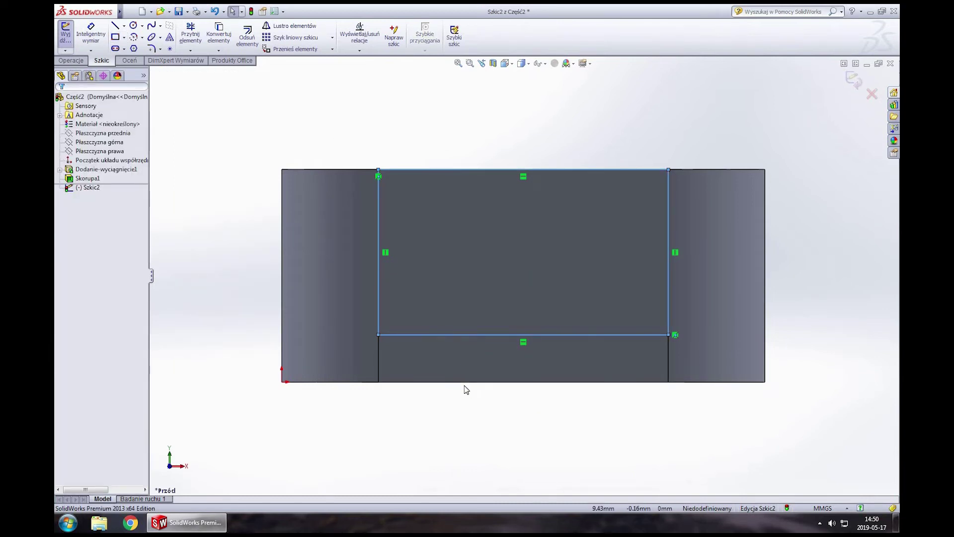
# - Attempt a dimension on the rectangle's bottom line, then drag that line slightly upward
pyautogui.click(91, 35)
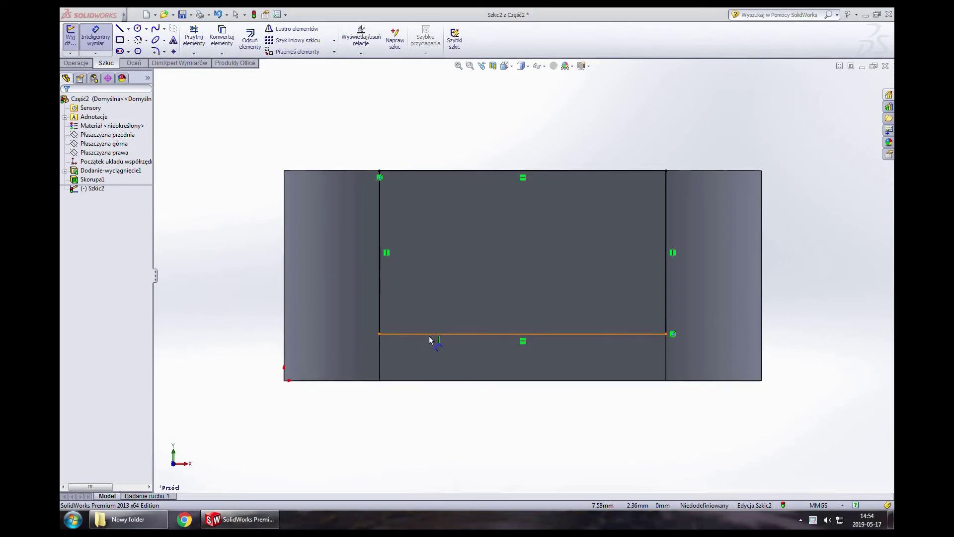
pyautogui.click(460, 333)
pyautogui.press('Escape')
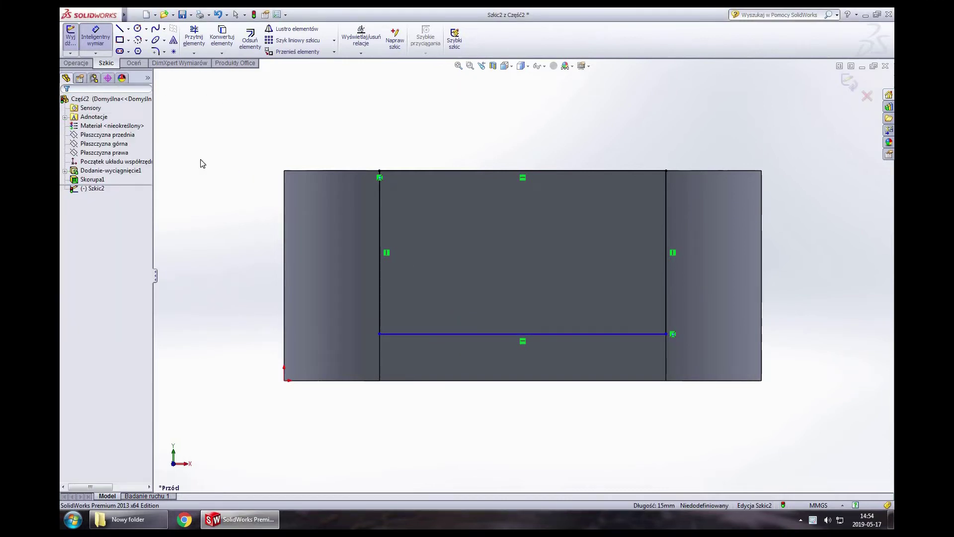
pyautogui.press('Escape')
pyautogui.moveTo(434, 333); pyautogui.dragTo(437, 327)
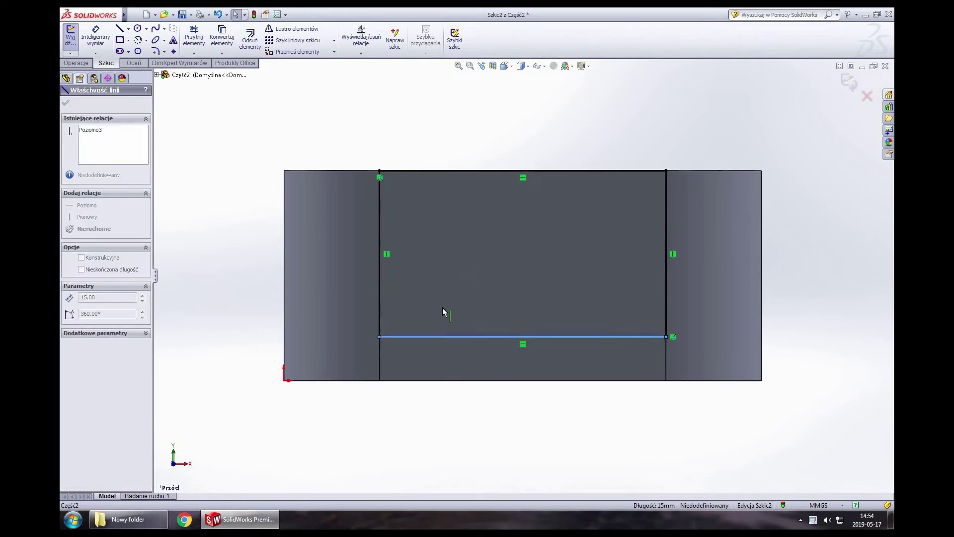
pyautogui.click(491, 171)
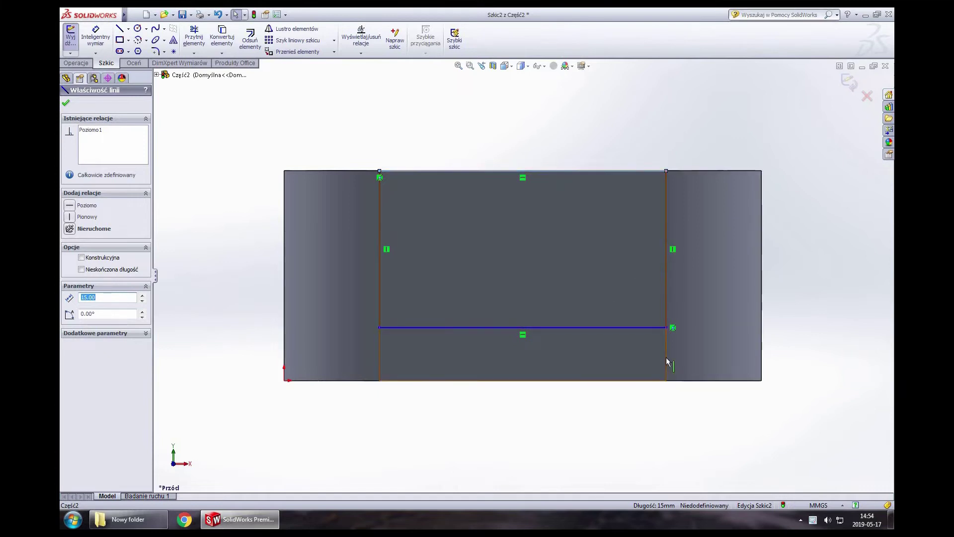
# - Dimension the rectangle's bottom line 2 mm above the box's bottom edge and exit the sketch
pyautogui.click(96, 36)
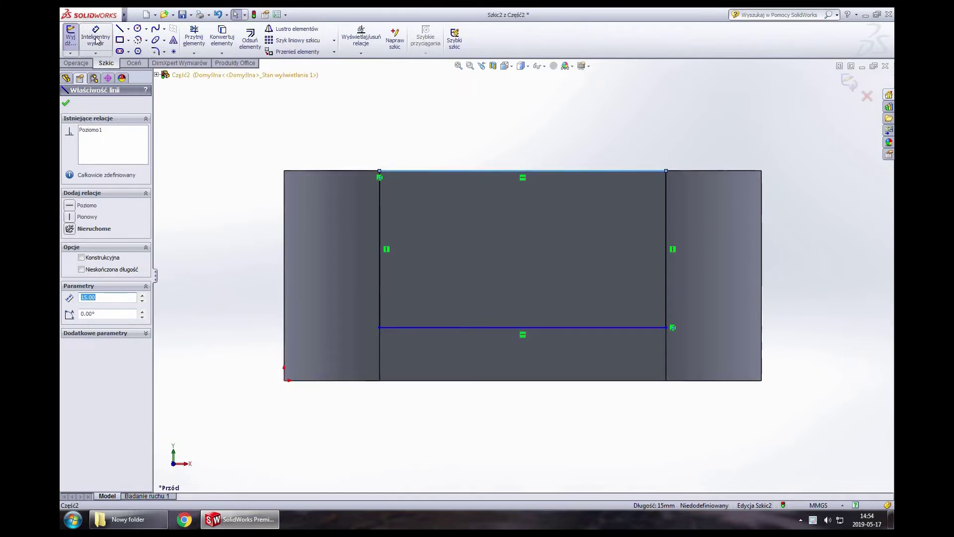
pyautogui.click(472, 328)
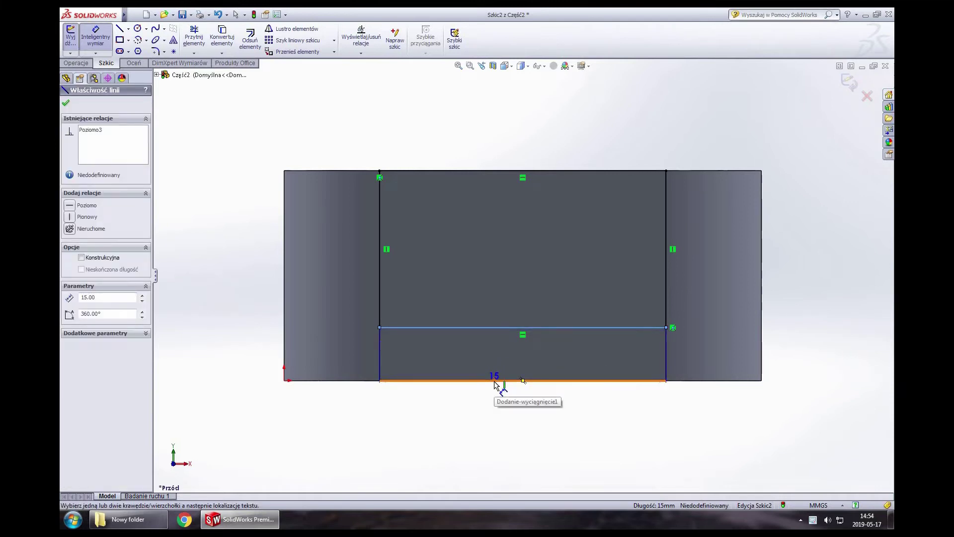
pyautogui.click(497, 382)
pyautogui.click(478, 361)
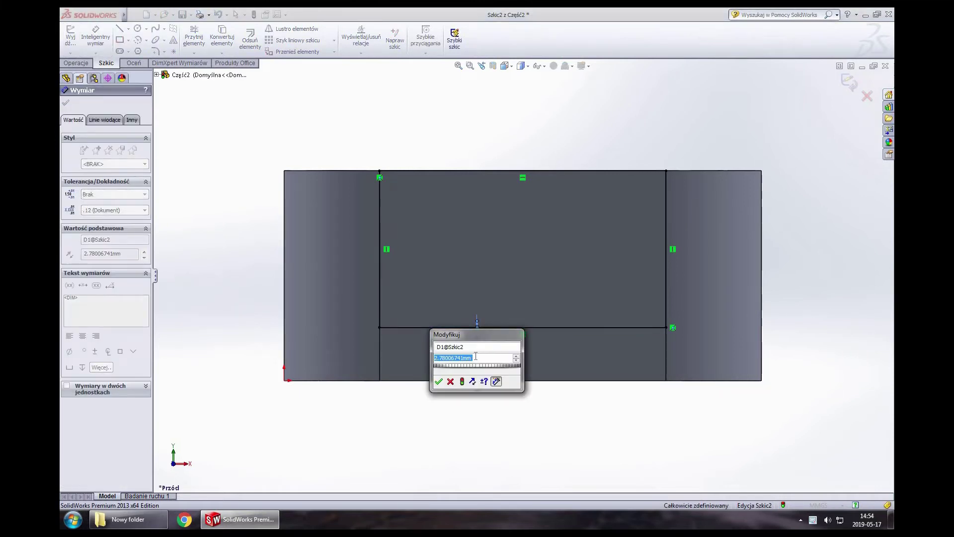
pyautogui.write('2')
pyautogui.press('Return')
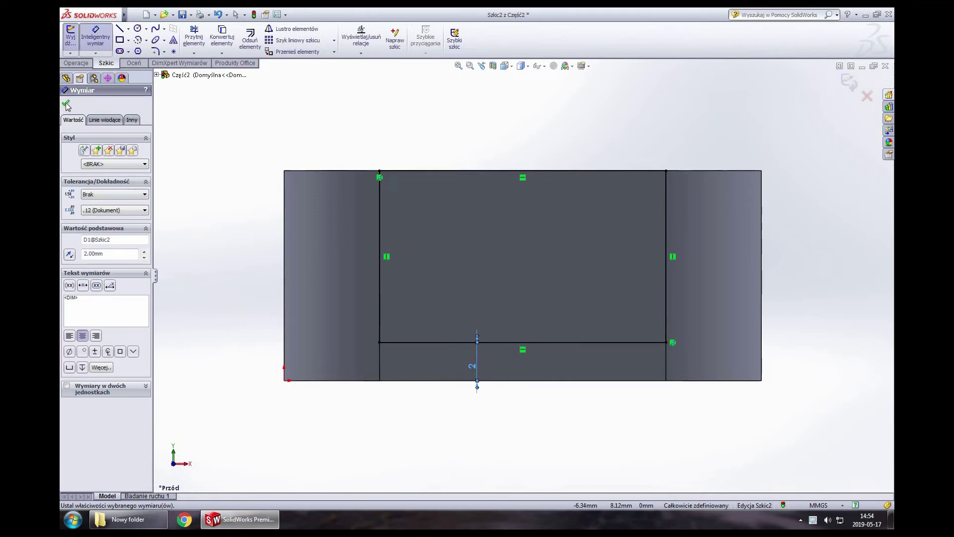
pyautogui.click(67, 105)
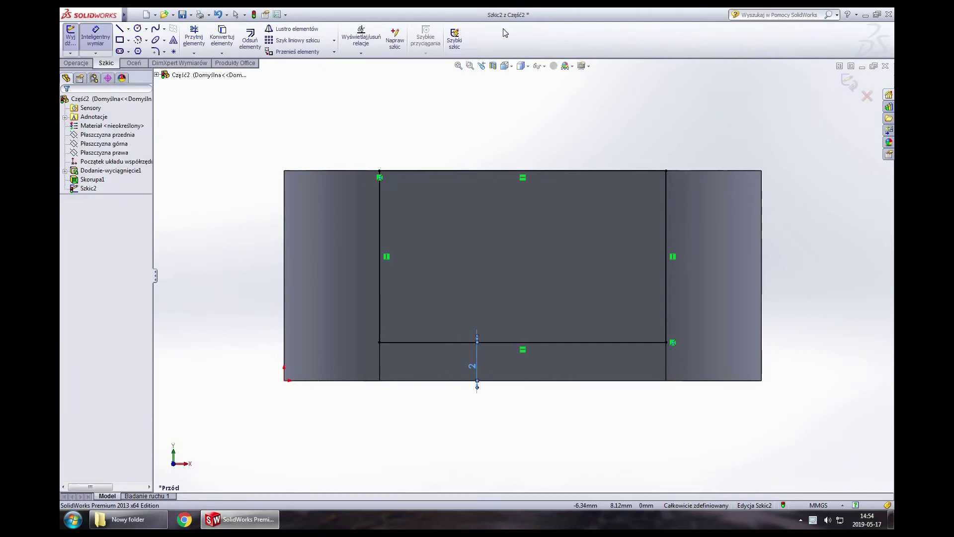
pyautogui.click(848, 81)
pyautogui.moveTo(749, 91)
pyautogui.mouseDown(button='middle')
pyautogui.moveTo(618, 149)
pyautogui.moveTo(264, 185)
pyautogui.mouseUp(button='middle')
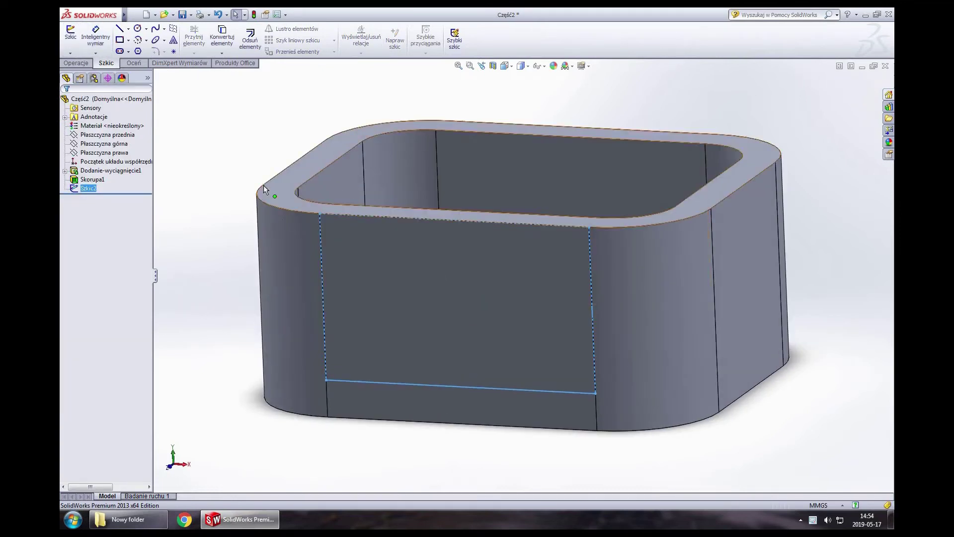
# - Start an extruded cut, then discard the accidental empty sketch on the front face
pyautogui.press('Escape')
pyautogui.click(84, 64)
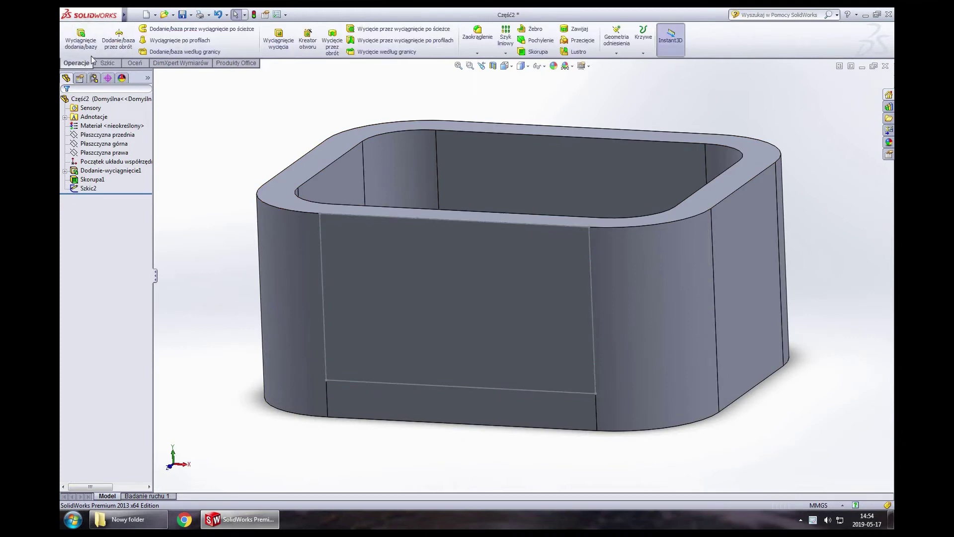
pyautogui.click(284, 37)
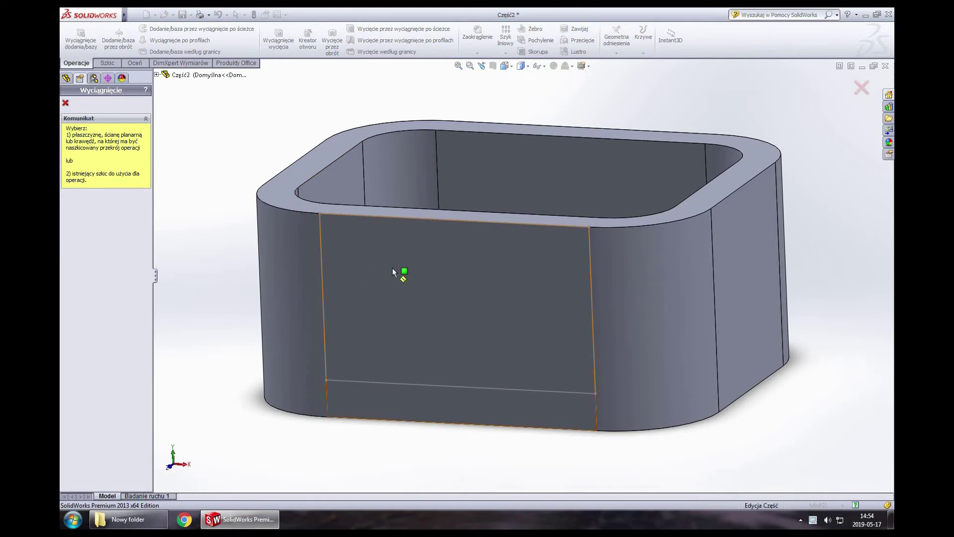
pyautogui.click(503, 274)
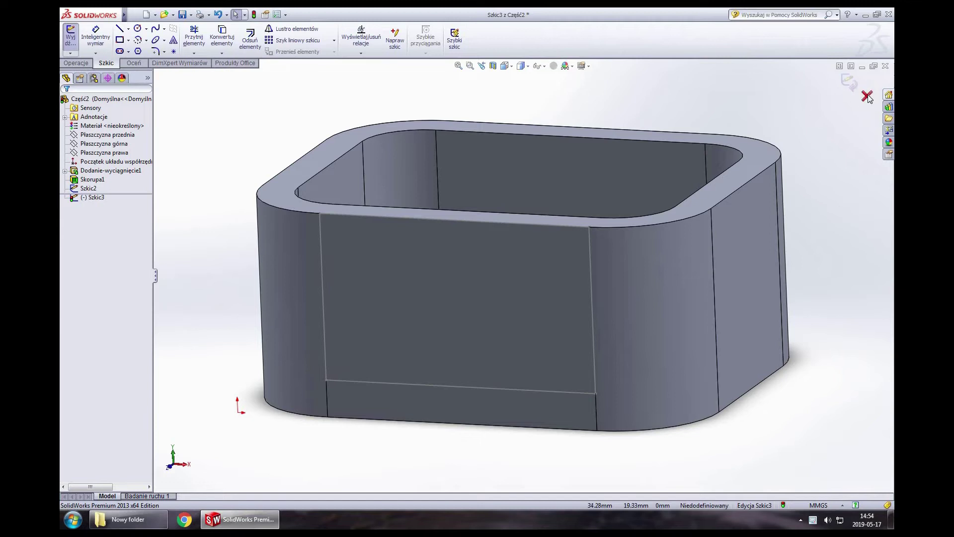
pyautogui.click(867, 97)
pyautogui.click(496, 270)
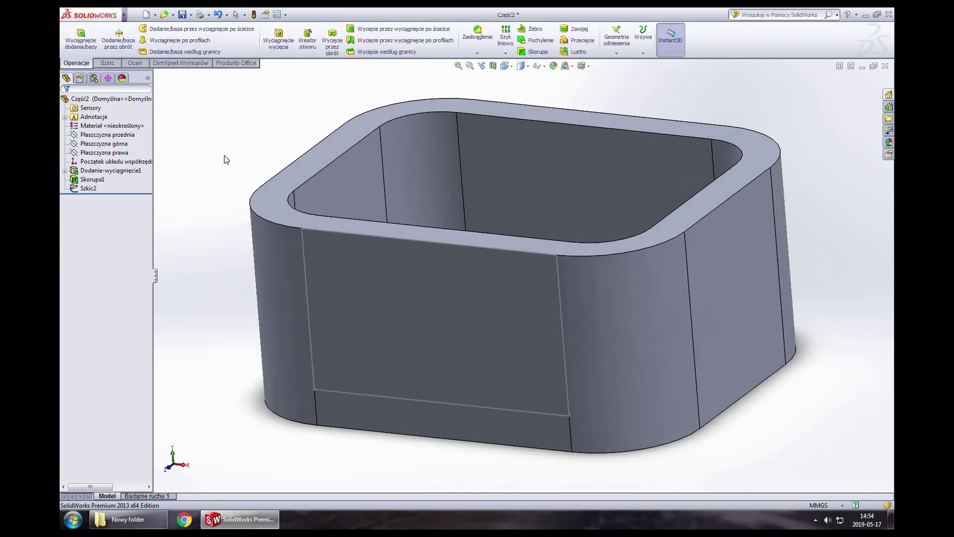
# - Restart Wyciągnięcie wycięcia and expand the flyout feature tree to locate Szkic2
pyautogui.scroll(-5, 323, 229)
pyautogui.scroll(5, 323, 233)
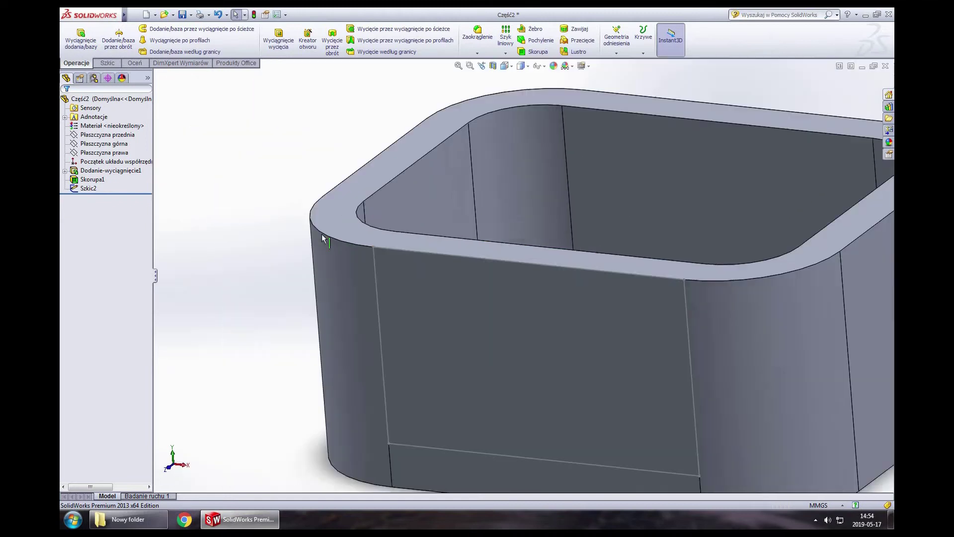
pyautogui.click(280, 43)
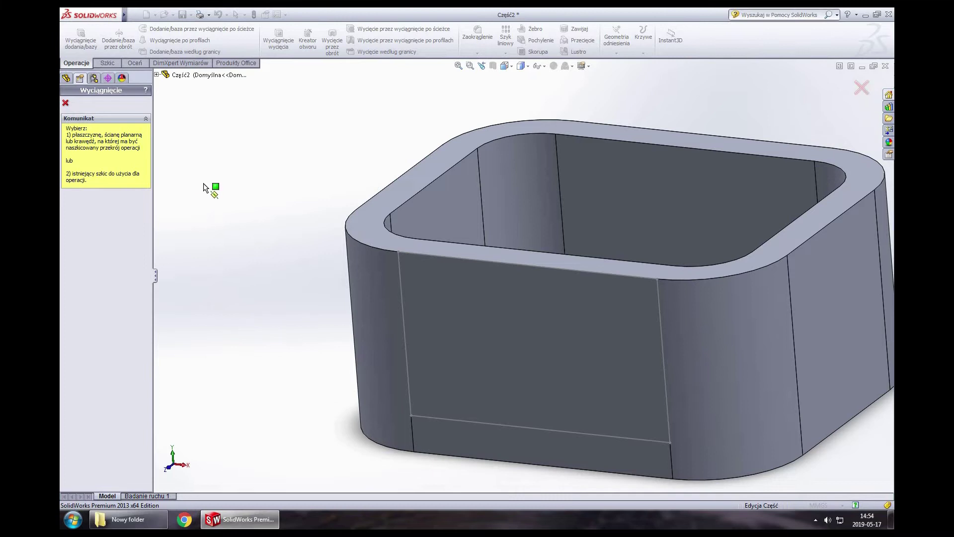
pyautogui.click(157, 74)
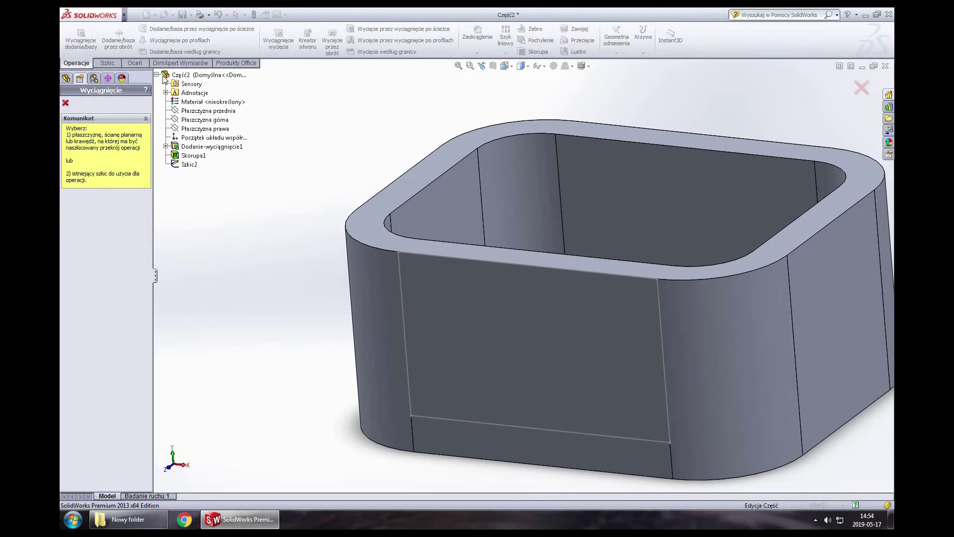
# - Cut Szkic2 from Płaszczyzna szkicu with end condition Do następnej through the front wall
pyautogui.click(189, 164)
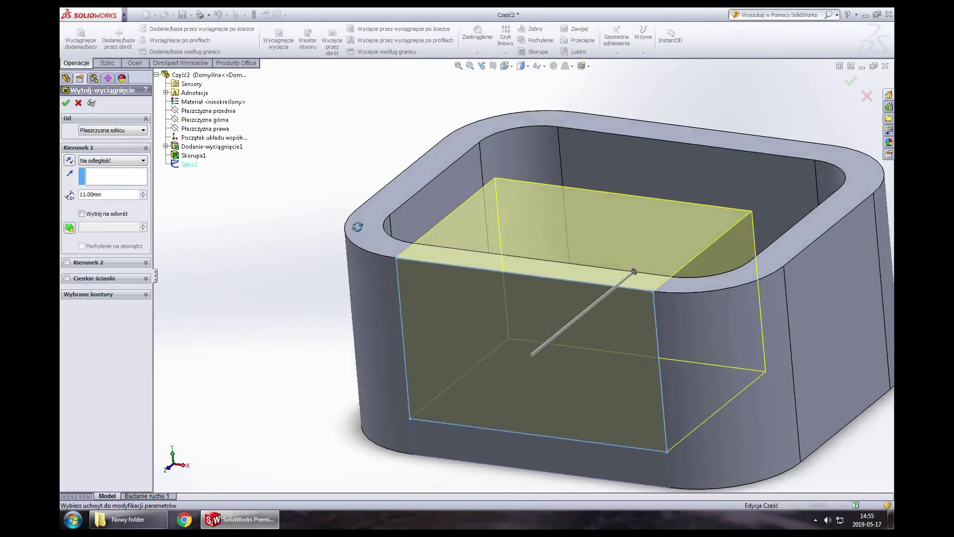
pyautogui.moveTo(370, 163); pyautogui.dragTo(360, 208, button='middle')
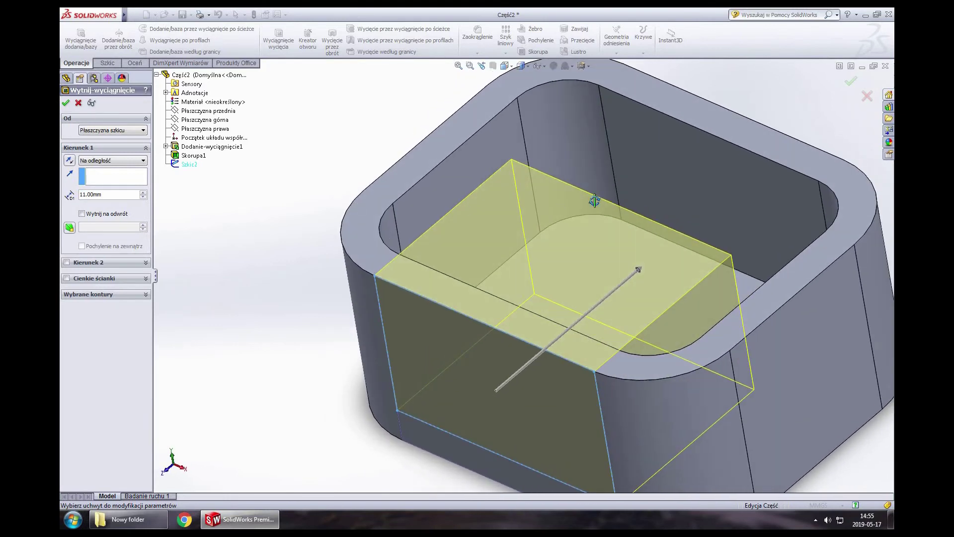
pyautogui.moveTo(594, 201); pyautogui.dragTo(579, 208, button='middle')
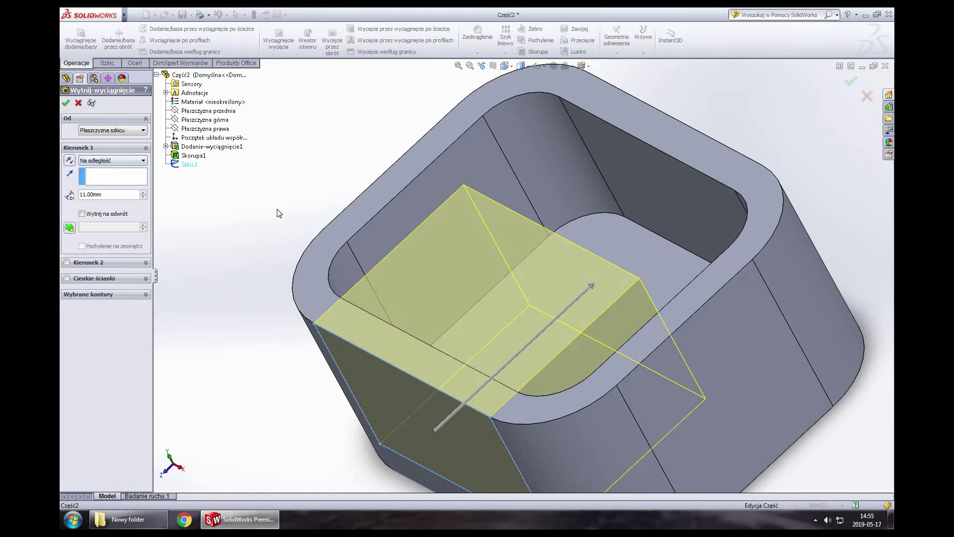
pyautogui.click(130, 135)
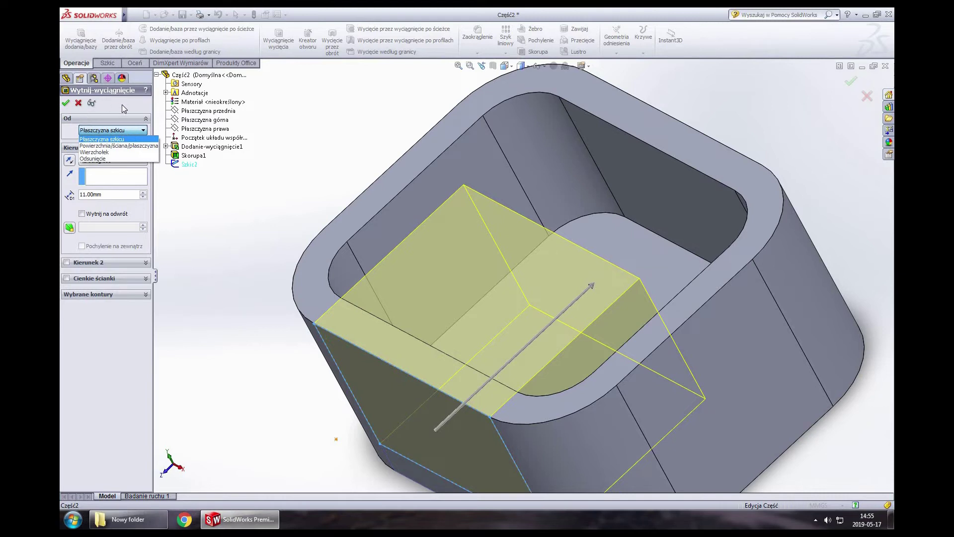
pyautogui.click(117, 139)
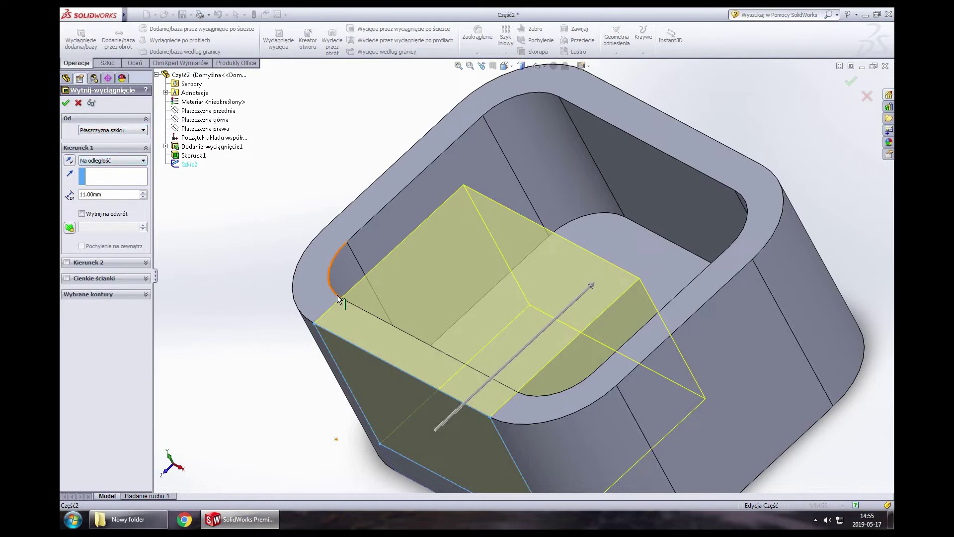
pyautogui.click(102, 162)
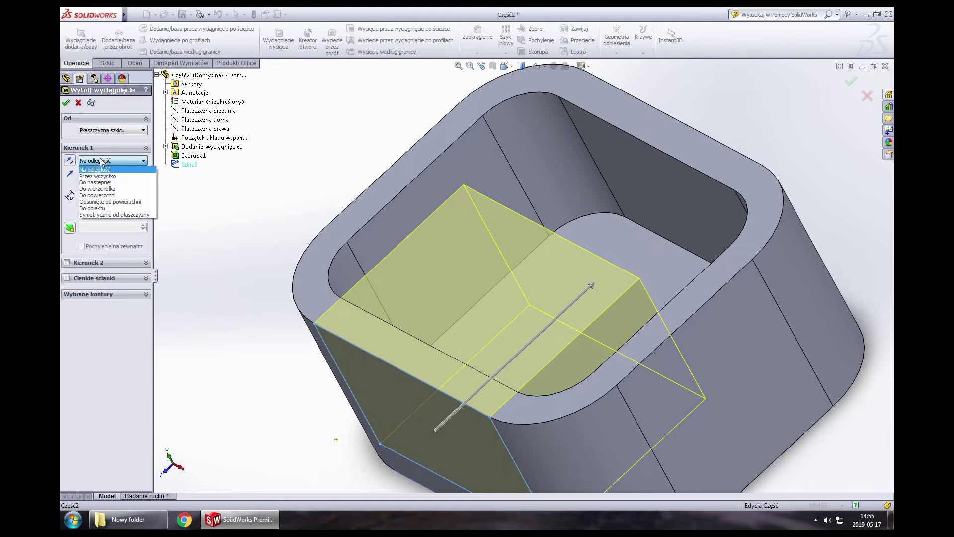
pyautogui.click(106, 182)
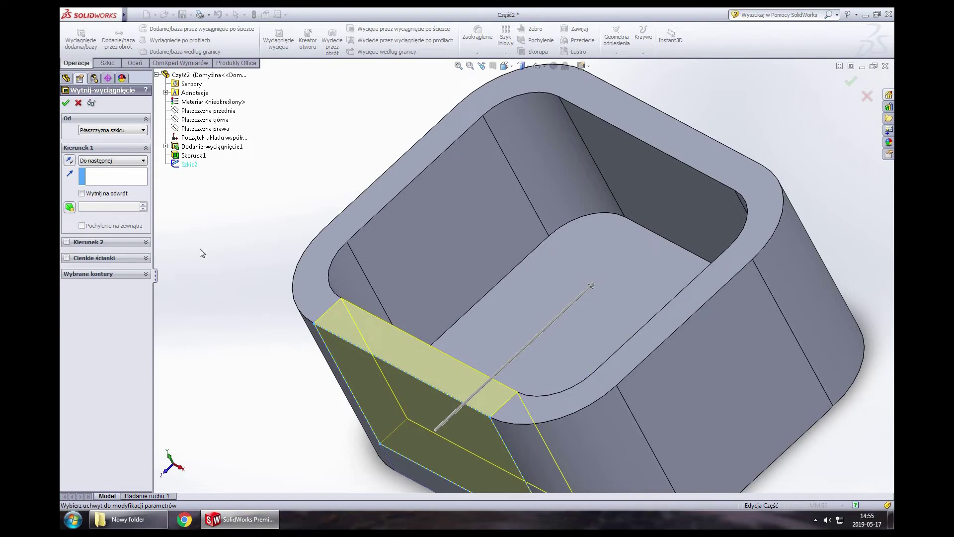
pyautogui.click(67, 103)
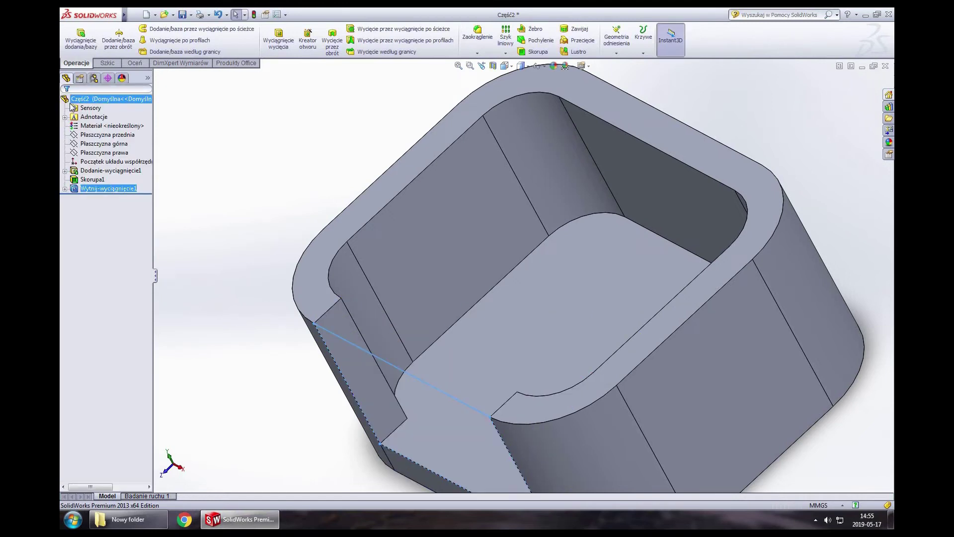
pyautogui.moveTo(262, 256)
pyautogui.mouseDown(button='middle')
pyautogui.moveTo(309, 200)
pyautogui.moveTo(270, 219)
pyautogui.moveTo(277, 252)
pyautogui.moveTo(366, 281)
pyautogui.moveTo(458, 336)
pyautogui.moveTo(413, 373)
pyautogui.moveTo(534, 346)
pyautogui.mouseUp(button='middle')
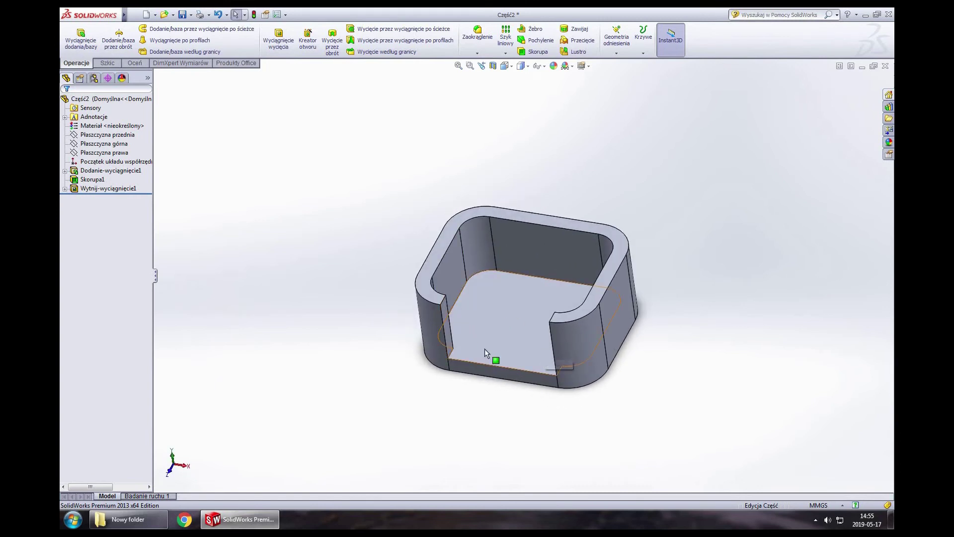
pyautogui.moveTo(551, 274)
pyautogui.mouseDown(button='middle')
pyautogui.moveTo(532, 262)
pyautogui.moveTo(450, 275)
pyautogui.moveTo(463, 312)
pyautogui.moveTo(450, 298)
pyautogui.moveTo(426, 351)
pyautogui.moveTo(486, 277)
pyautogui.moveTo(505, 280)
pyautogui.moveTo(470, 299)
pyautogui.mouseUp(button='middle')
pyautogui.scroll(-3, 449, 276)
pyautogui.press('f')
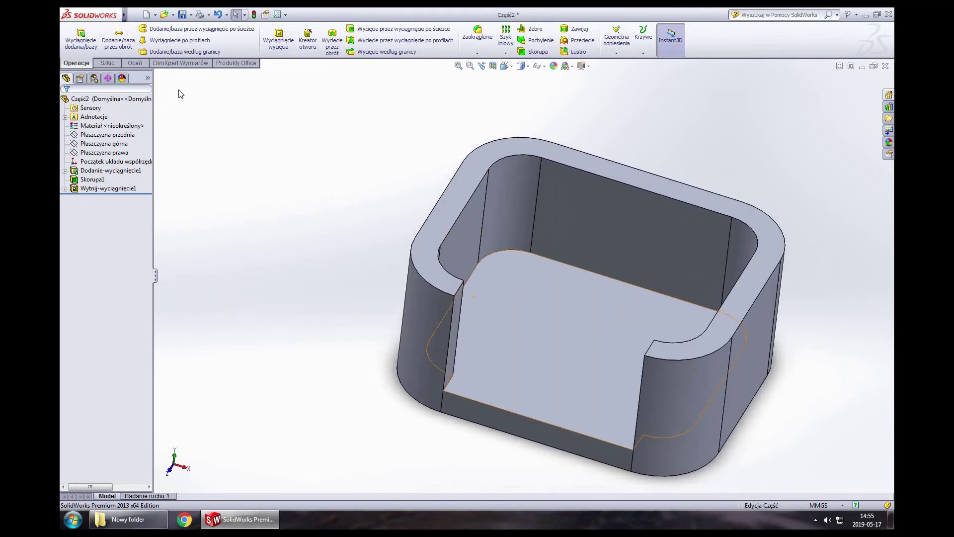
# - Start the Sfazowanie chamfer with a 1 mm distance at 45°
pyautogui.click(478, 53)
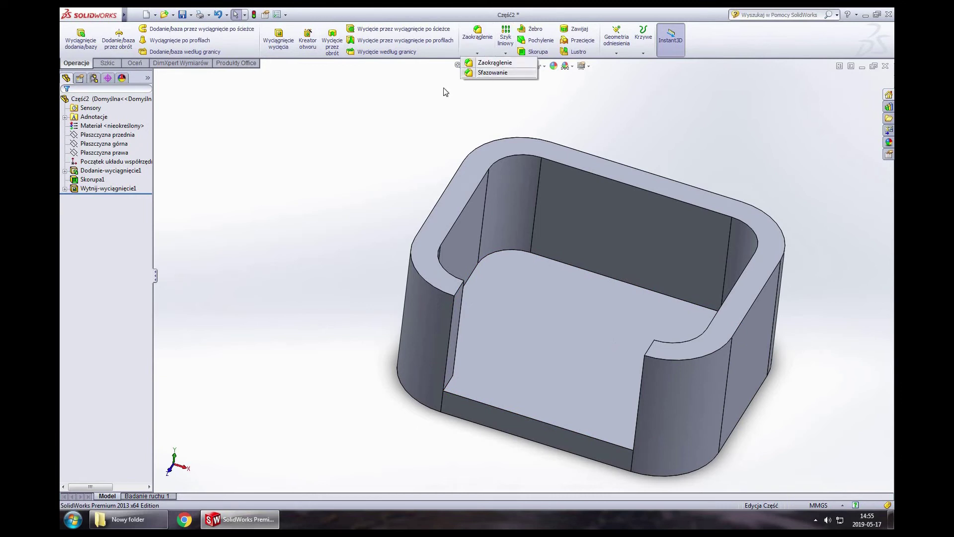
pyautogui.click(405, 102)
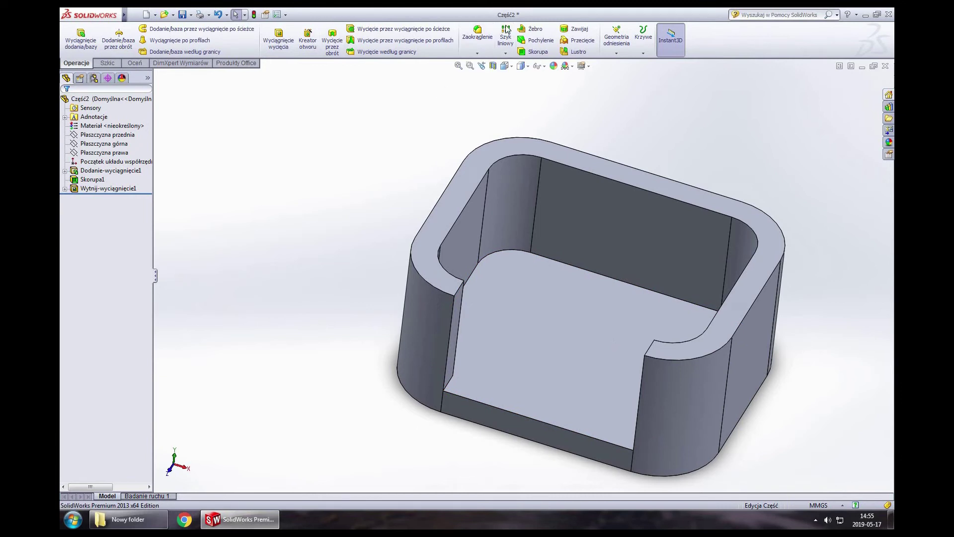
pyautogui.click(482, 55)
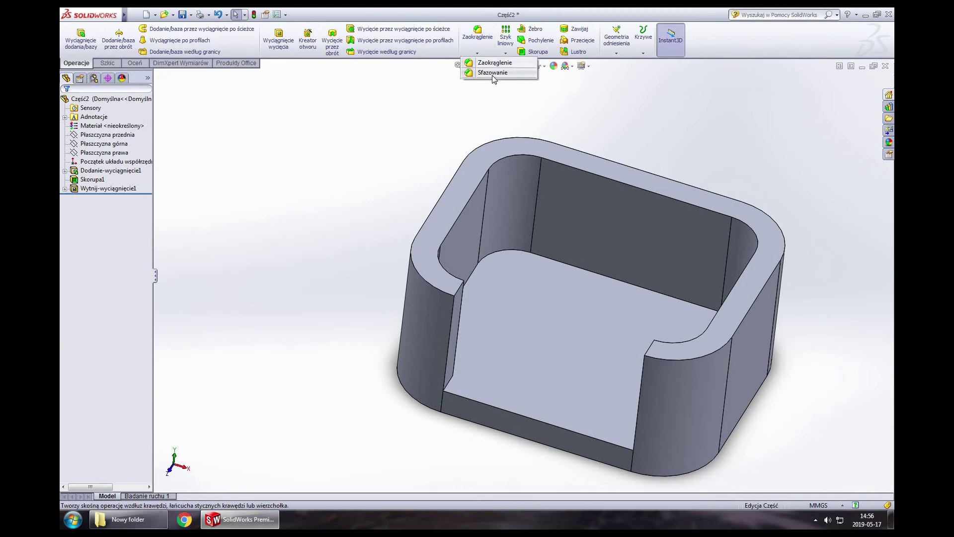
pyautogui.click(493, 74)
pyautogui.moveTo(575, 107); pyautogui.dragTo(526, 108, button='middle')
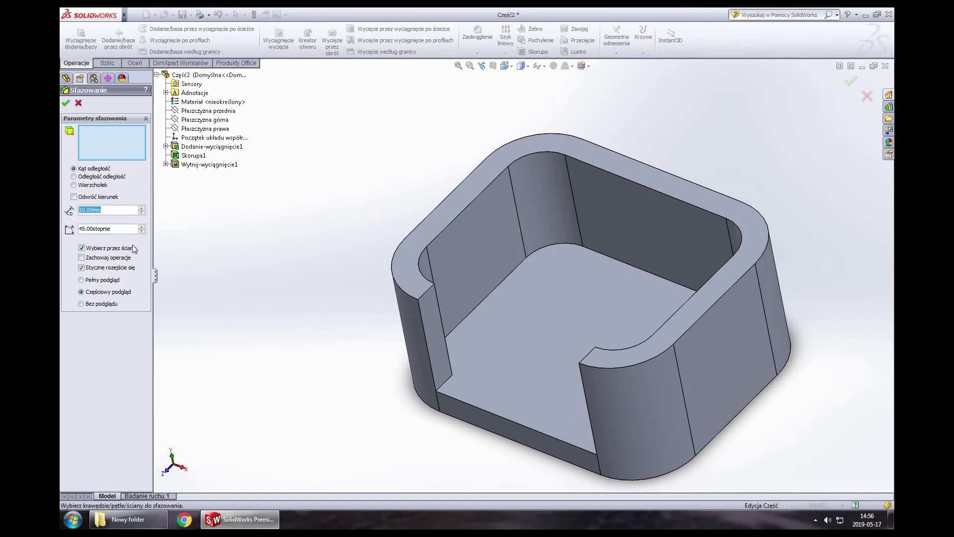
pyautogui.write('1')
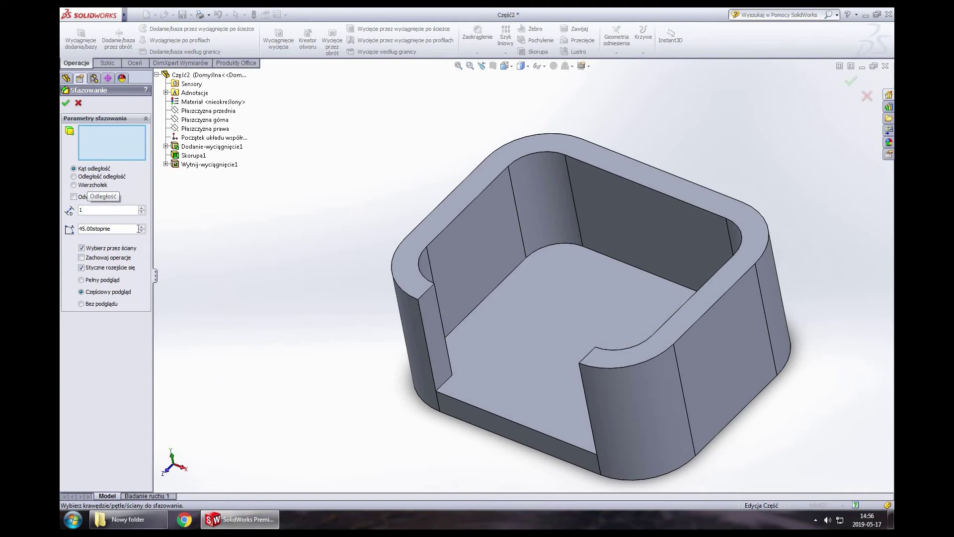
# - Select the first inner rim edges, including the back top edge and top-right corner
pyautogui.click(422, 254)
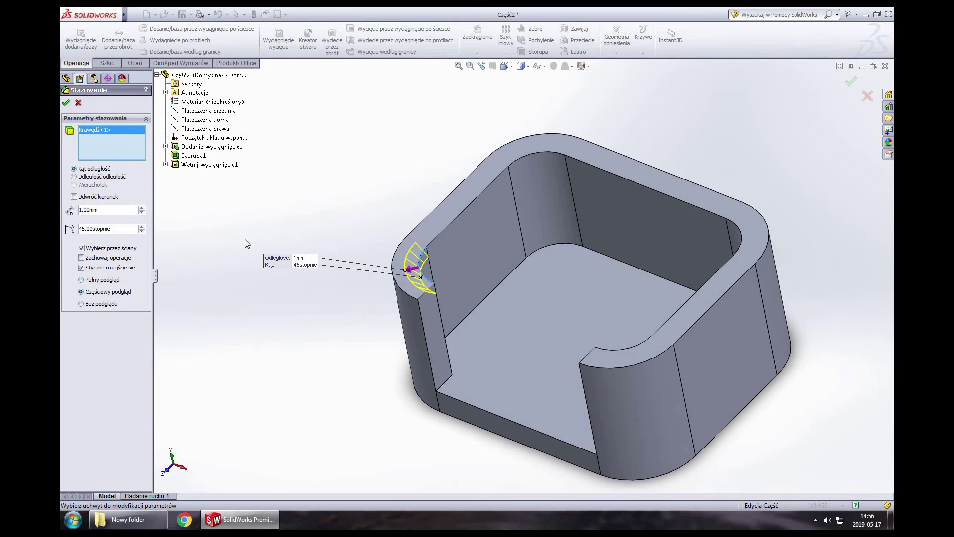
pyautogui.moveTo(247, 243); pyautogui.dragTo(454, 231, button='middle')
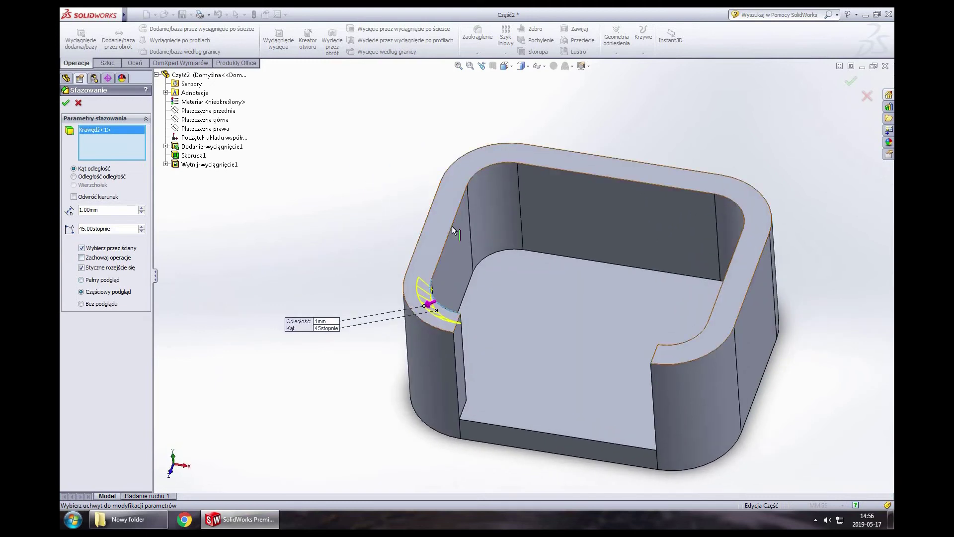
pyautogui.click(453, 231)
pyautogui.click(484, 168)
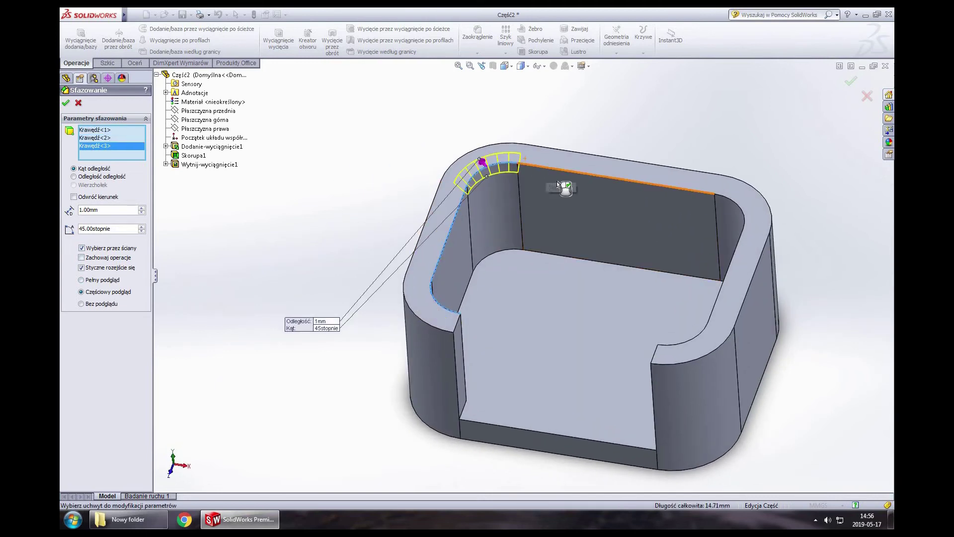
pyautogui.click(559, 184)
pyautogui.moveTo(559, 184); pyautogui.dragTo(678, 197, button='middle')
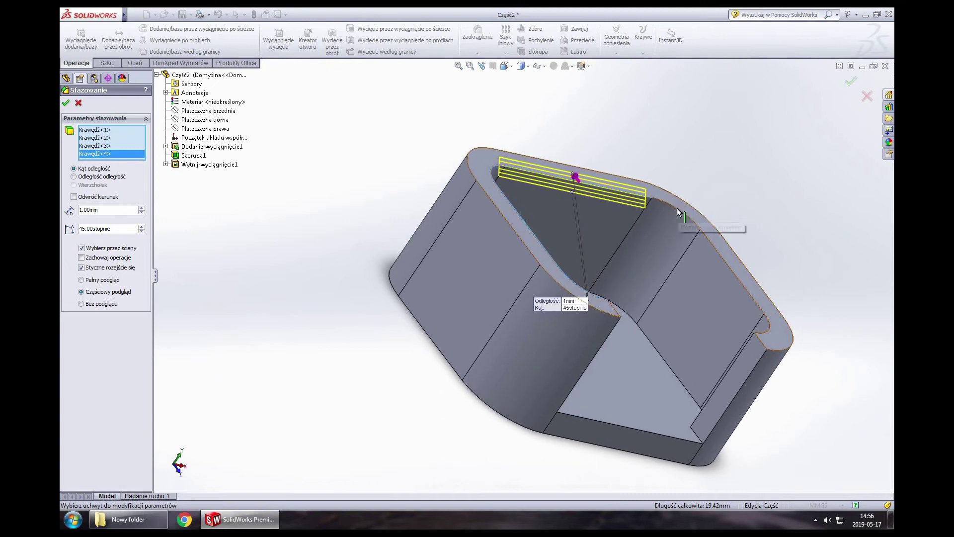
pyautogui.click(677, 208)
# - Add the remaining right-side rim edges and apply the 1 mm chamfer
pyautogui.click(719, 258)
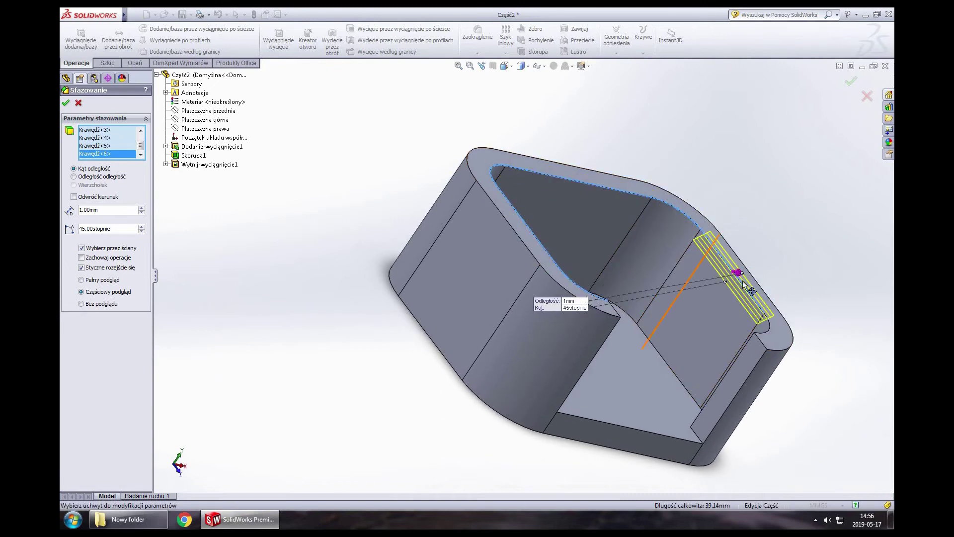
pyautogui.scroll(-4, 736, 322)
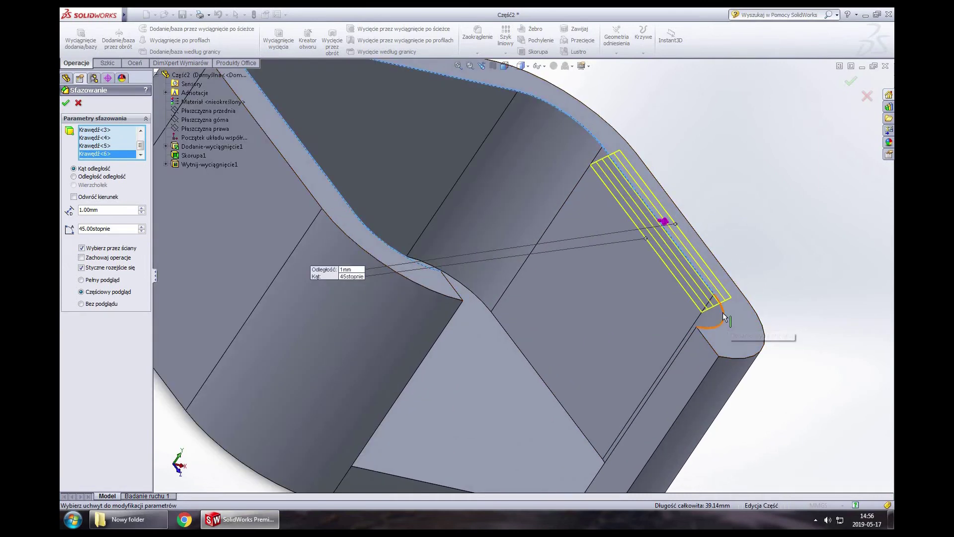
pyautogui.click(725, 316)
pyautogui.scroll(5, 689, 307)
pyautogui.moveTo(569, 286); pyautogui.dragTo(552, 274, button='middle')
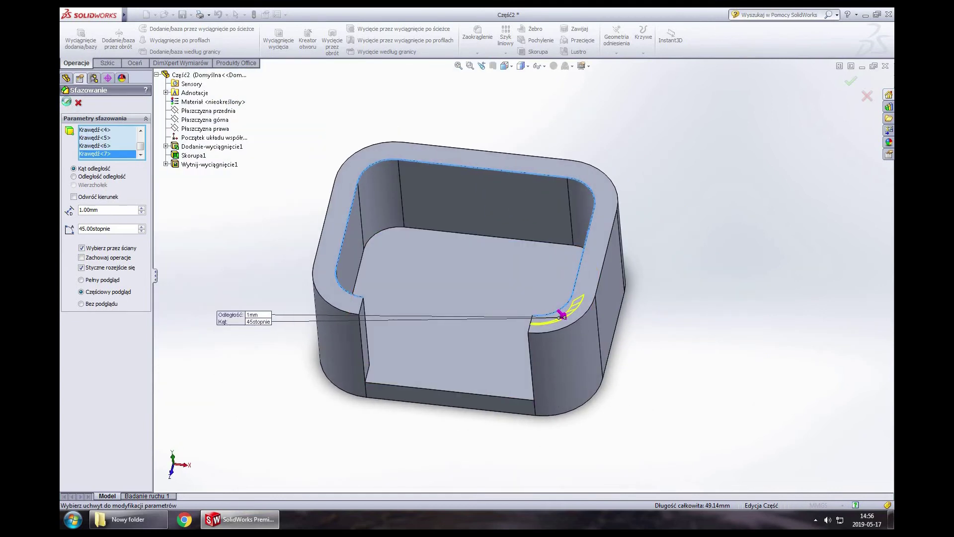
pyautogui.click(65, 104)
pyautogui.moveTo(286, 358)
pyautogui.mouseDown(button='middle')
pyautogui.moveTo(292, 284)
pyautogui.moveTo(213, 300)
pyautogui.moveTo(241, 436)
pyautogui.mouseUp(button='middle')
pyautogui.scroll(3, 503, 297)
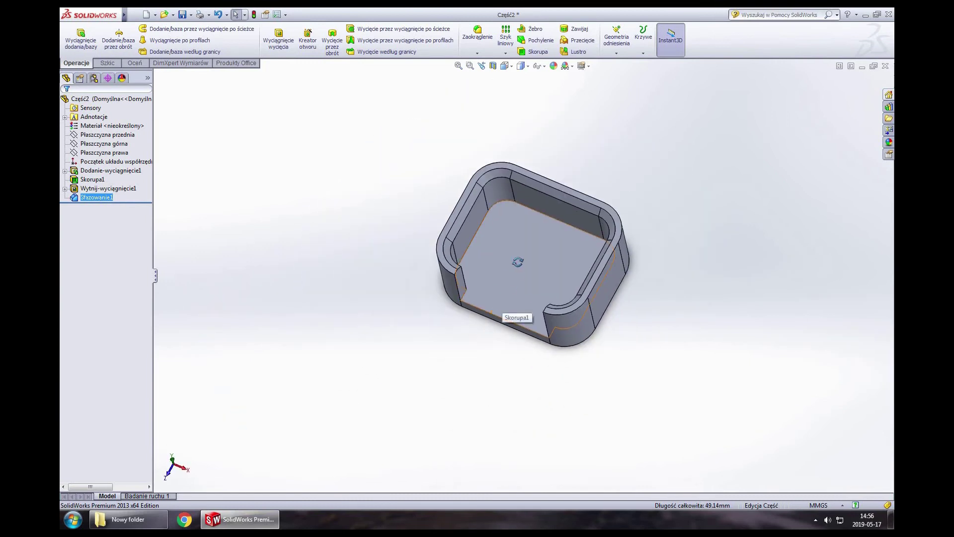
pyautogui.moveTo(502, 297)
pyautogui.mouseDown(button='middle')
pyautogui.moveTo(496, 192)
pyautogui.moveTo(524, 168)
pyautogui.moveTo(489, 255)
pyautogui.mouseUp(button='middle')
pyautogui.scroll(3, 489, 255)
pyautogui.scroll(-5, 539, 271)
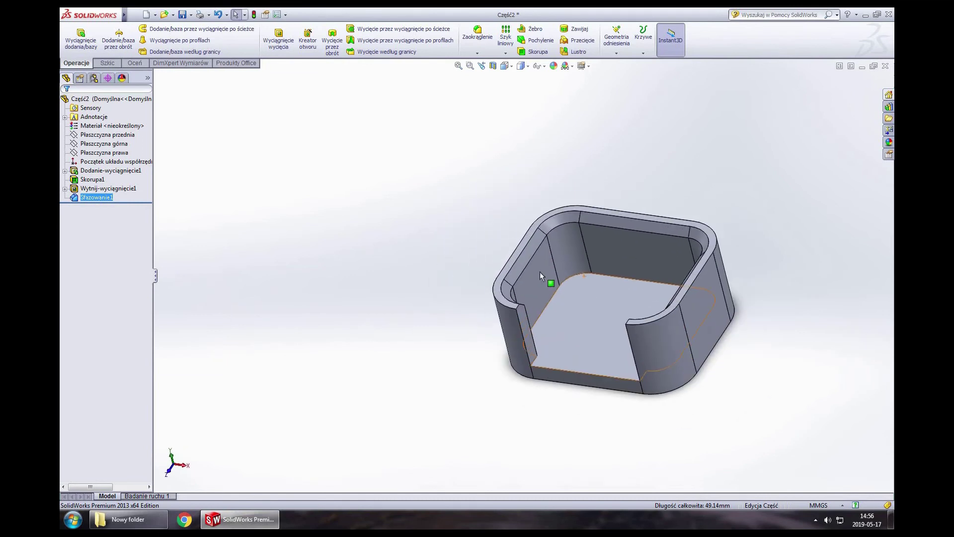
pyautogui.moveTo(551, 273)
pyautogui.mouseDown(button='middle')
pyautogui.moveTo(499, 257)
pyautogui.moveTo(573, 278)
pyautogui.mouseUp(button='middle')
pyautogui.scroll(2, 621, 289)
pyautogui.scroll(-2, 620, 293)
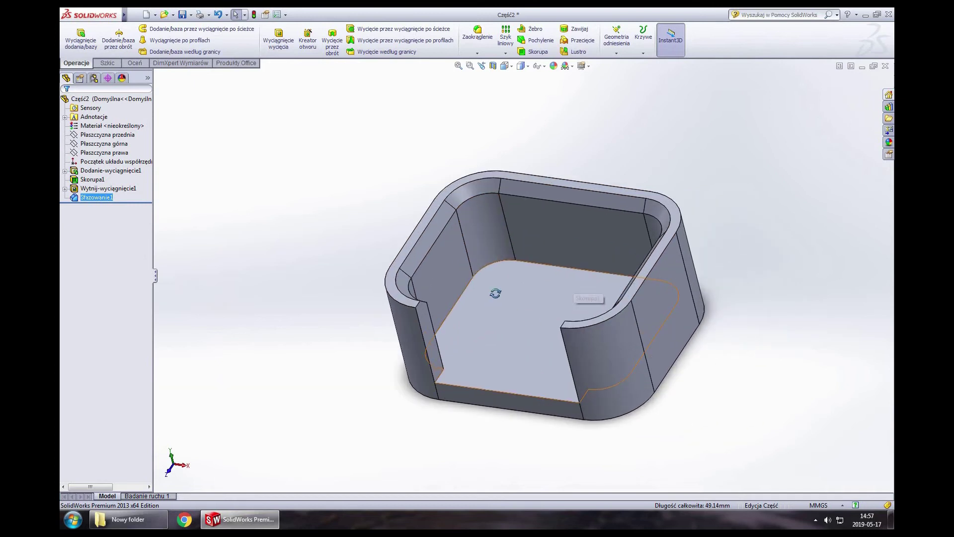
pyautogui.moveTo(494, 294)
pyautogui.mouseDown(button='middle')
pyautogui.moveTo(574, 306)
pyautogui.moveTo(543, 278)
pyautogui.moveTo(530, 189)
pyautogui.moveTo(494, 222)
pyautogui.moveTo(538, 233)
pyautogui.moveTo(533, 329)
pyautogui.mouseUp(button='middle')
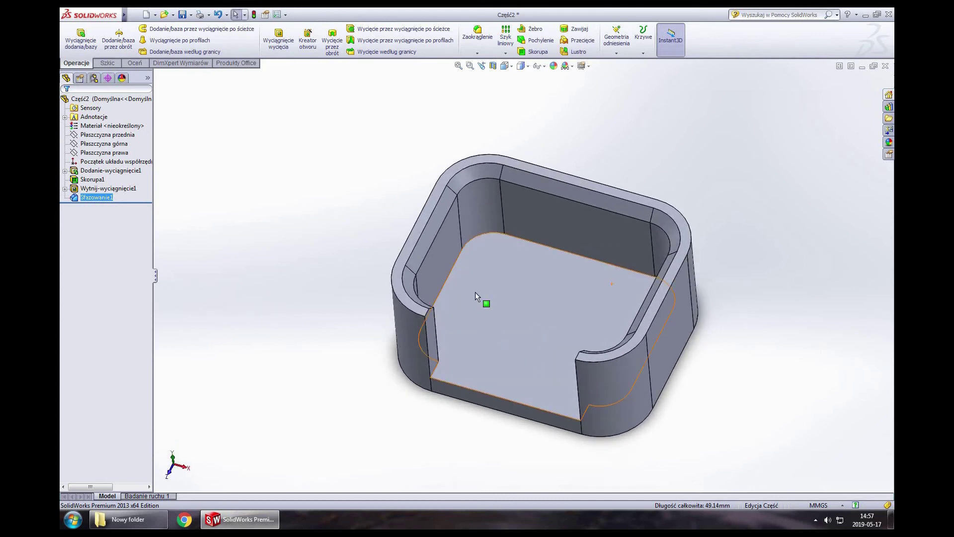
pyautogui.moveTo(490, 277); pyautogui.dragTo(467, 329, button='middle')
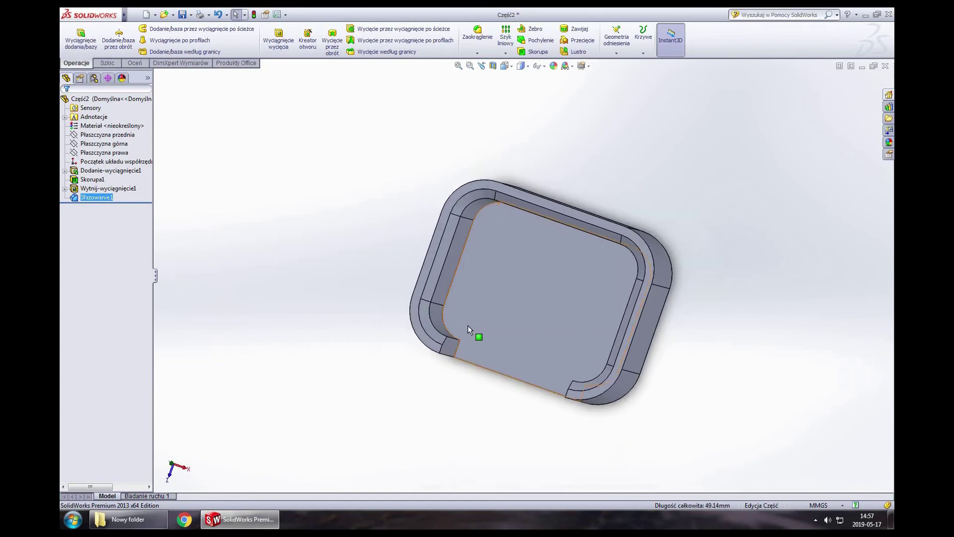
pyautogui.scroll(-2, 468, 328)
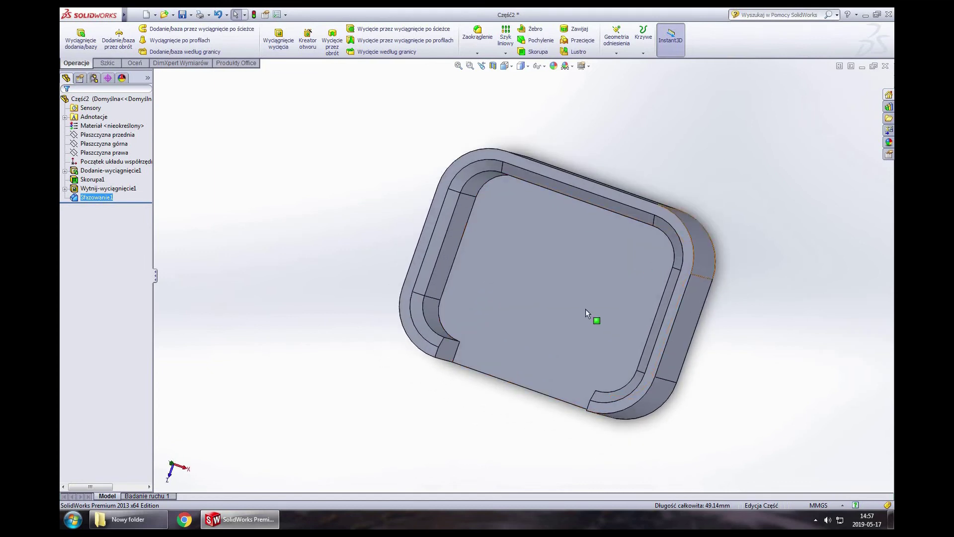
pyautogui.moveTo(499, 313)
pyautogui.mouseDown(button='middle')
pyautogui.moveTo(524, 207)
pyautogui.moveTo(537, 315)
pyautogui.moveTo(479, 388)
pyautogui.moveTo(469, 301)
pyautogui.mouseUp(button='middle')
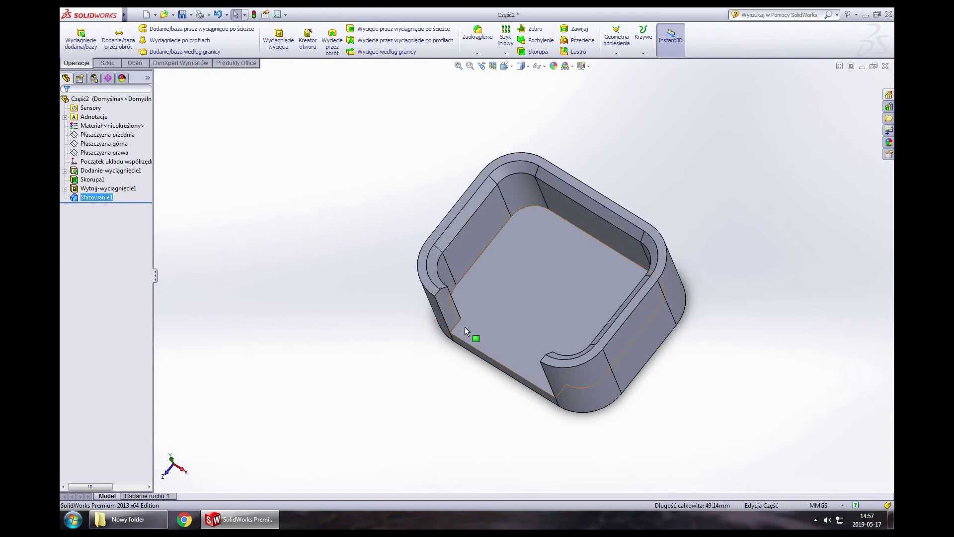
pyautogui.moveTo(490, 317)
pyautogui.mouseDown(button='middle')
pyautogui.moveTo(506, 270)
pyautogui.moveTo(469, 383)
pyautogui.moveTo(526, 231)
pyautogui.mouseUp(button='middle')
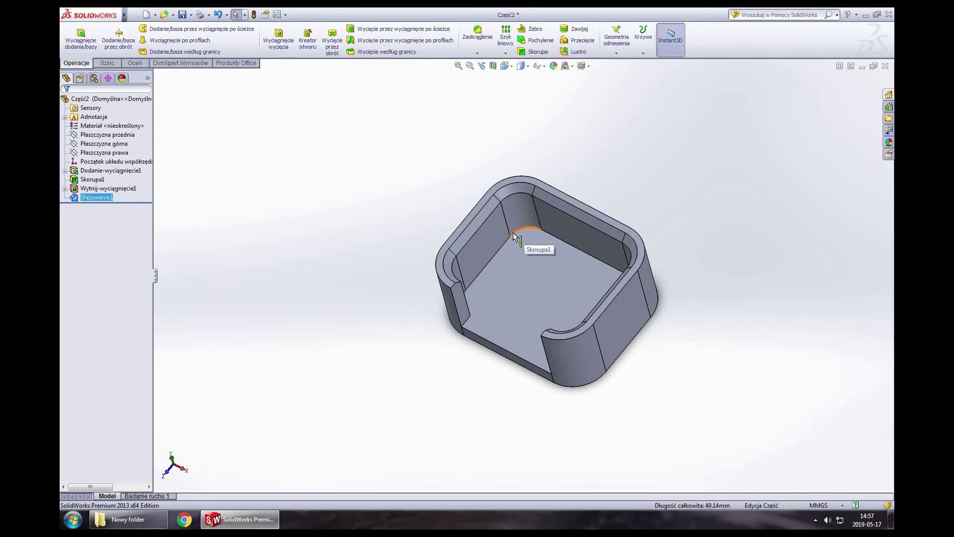
pyautogui.scroll(-2, 524, 233)
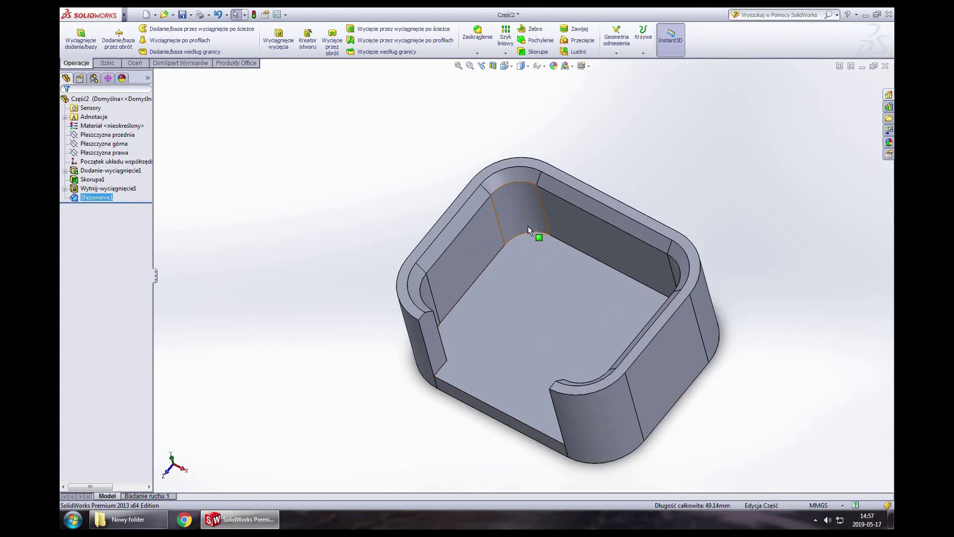
# - Measure the shell's inner corner fillet face with Zmierz, confirming a 3 mm radius
pyautogui.click(108, 63)
pyautogui.click(76, 64)
pyautogui.click(134, 63)
pyautogui.click(99, 39)
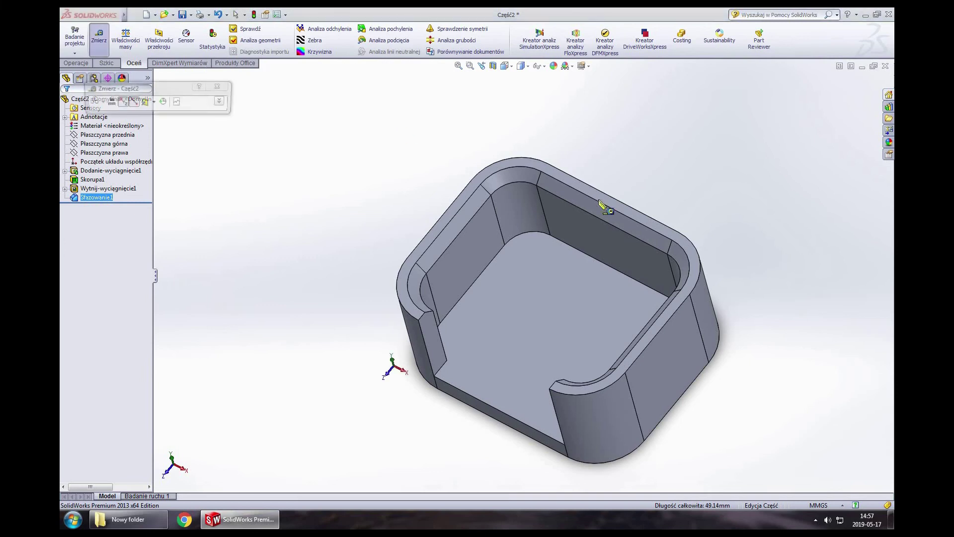
pyautogui.click(535, 231)
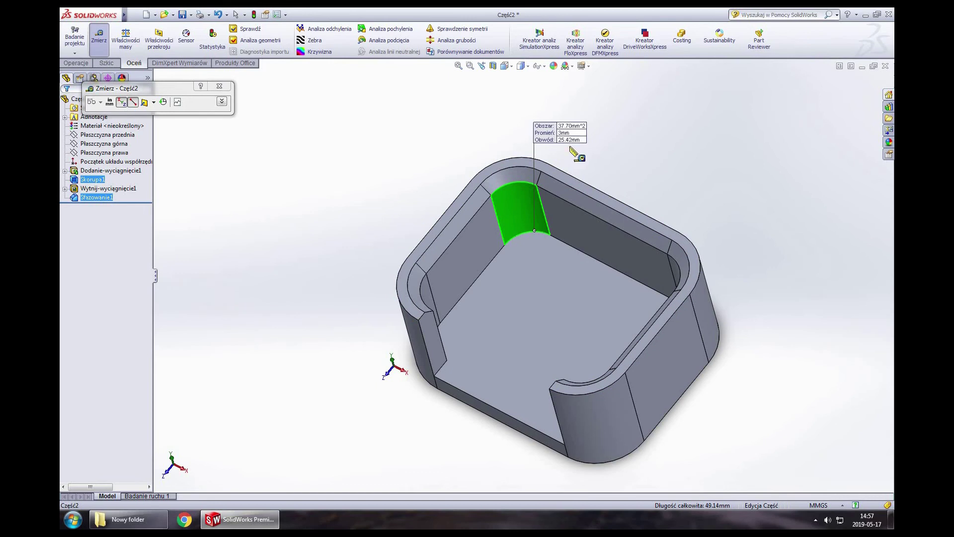
pyautogui.press('Escape')
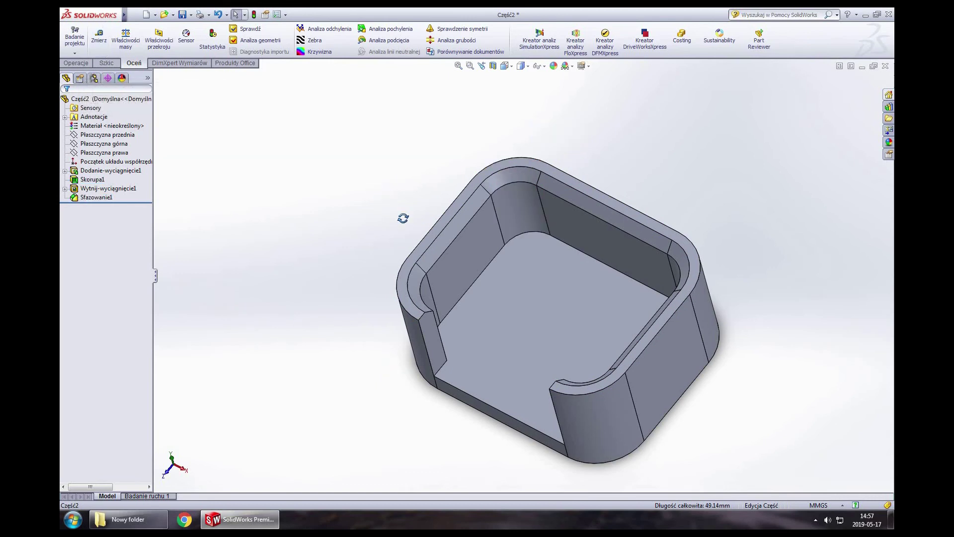
pyautogui.moveTo(402, 218)
pyautogui.mouseDown(button='middle')
pyautogui.moveTo(392, 237)
pyautogui.moveTo(396, 276)
pyautogui.moveTo(435, 175)
pyautogui.moveTo(240, 255)
pyautogui.mouseUp(button='middle')
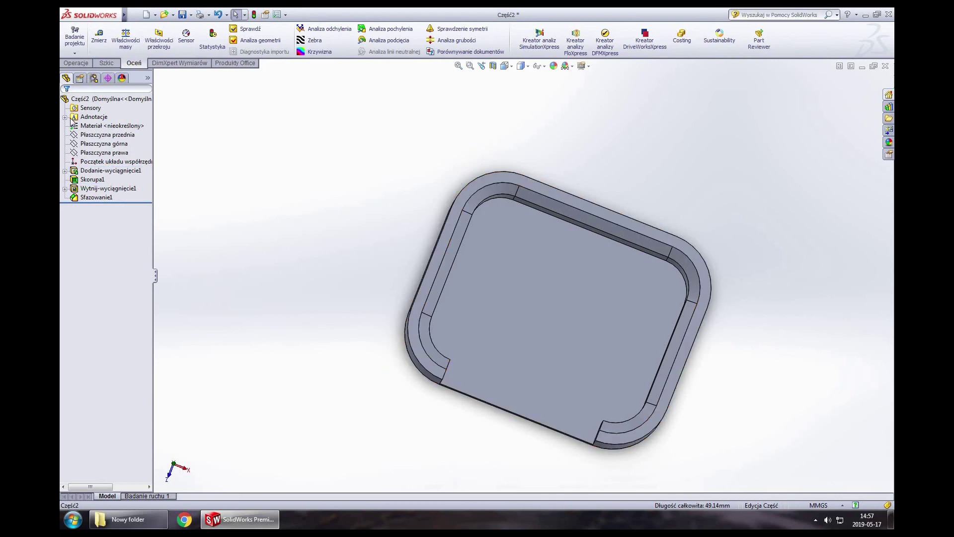
# - Change the R5 corner radius in Szkic1 of Dodanie-wyciągnięcie1 to 4 mm and rebuild the part
pyautogui.click(65, 171)
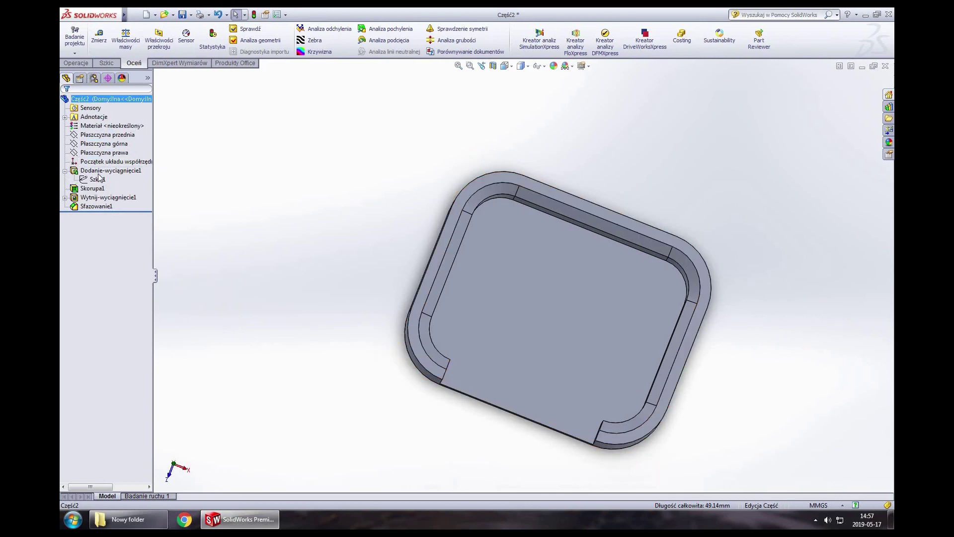
pyautogui.click(97, 179)
pyautogui.click(102, 160)
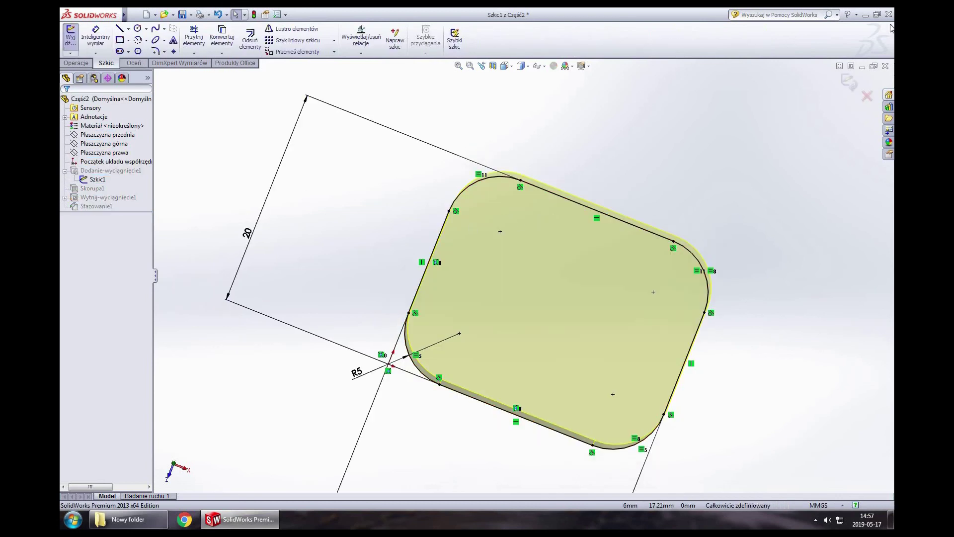
pyautogui.doubleClick(356, 373)
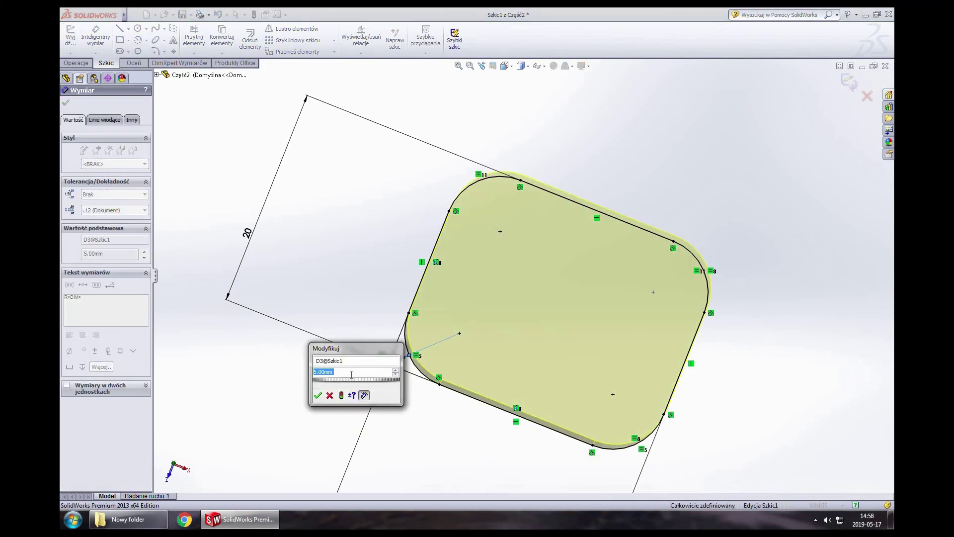
pyautogui.write('4')
pyautogui.press('Return')
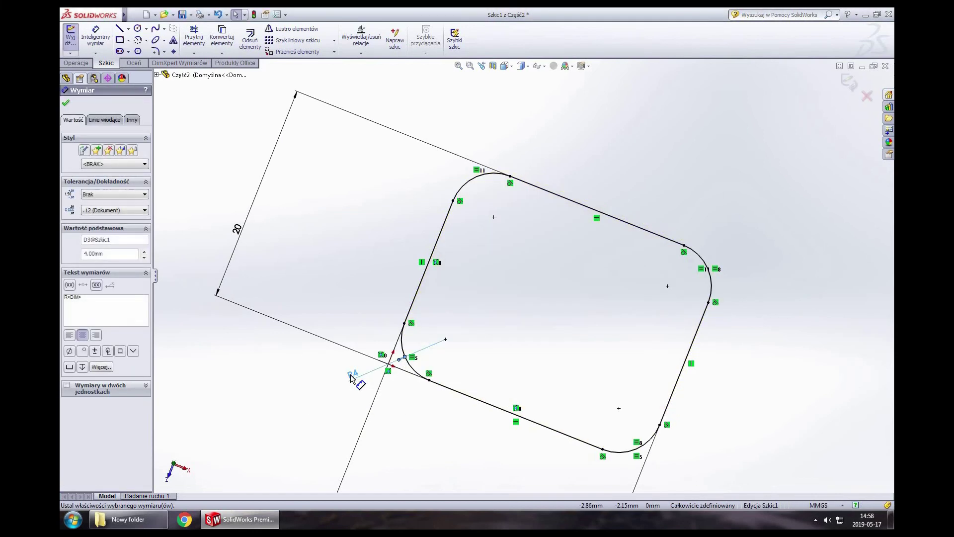
pyautogui.click(65, 103)
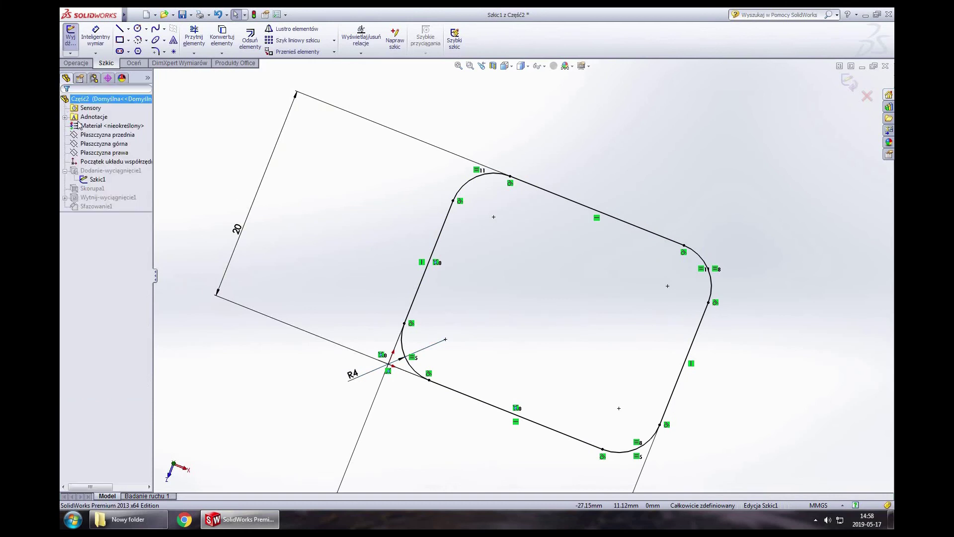
pyautogui.click(847, 81)
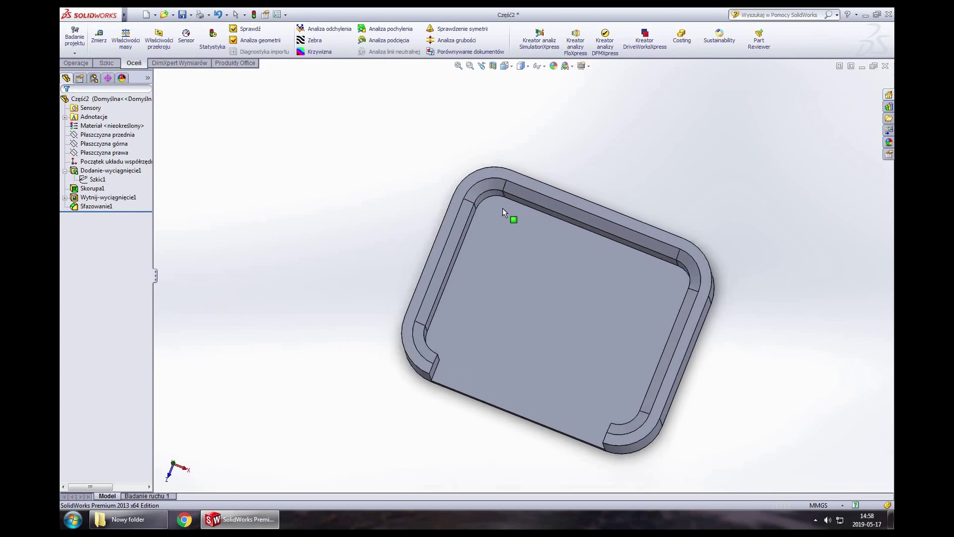
pyautogui.scroll(-2, 502, 208)
pyautogui.scroll(-2, 499, 205)
pyautogui.scroll(2, 499, 204)
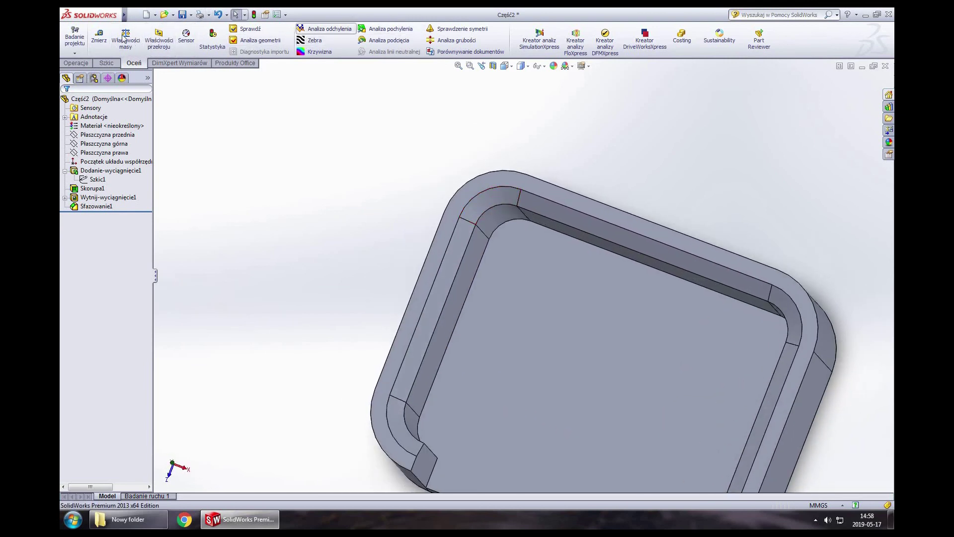
pyautogui.click(99, 36)
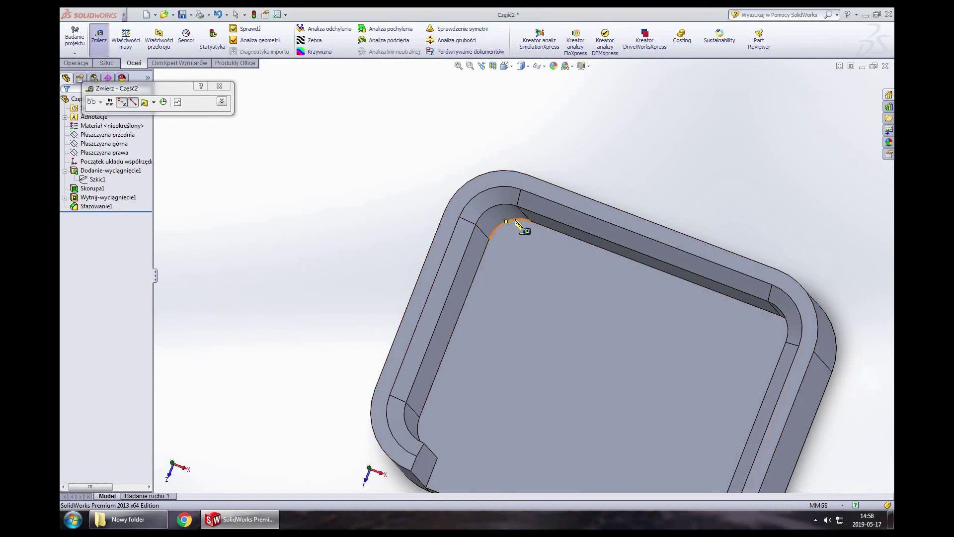
pyautogui.click(517, 224)
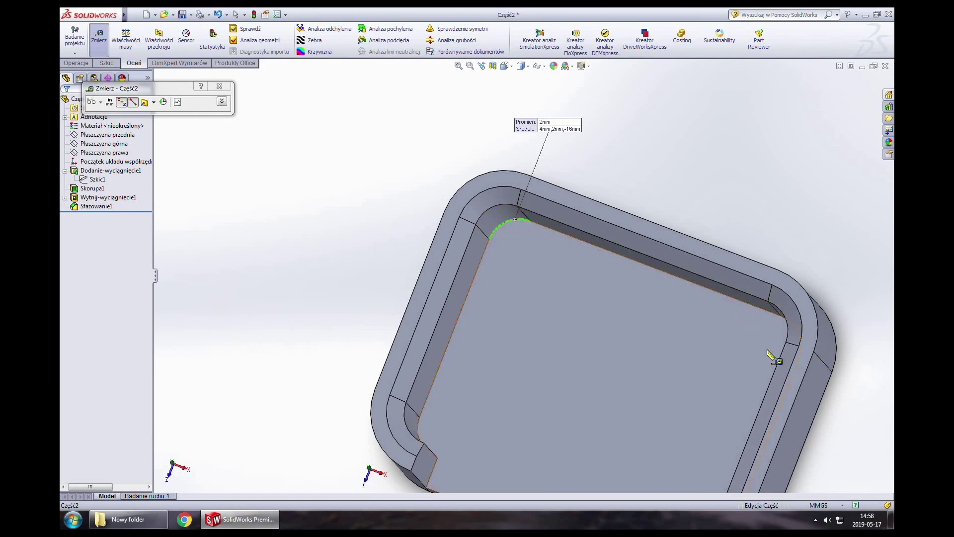
pyautogui.click(553, 269)
pyautogui.moveTo(552, 266)
pyautogui.mouseDown(button='middle')
pyautogui.moveTo(521, 208)
pyautogui.moveTo(532, 234)
pyautogui.mouseUp(button='middle')
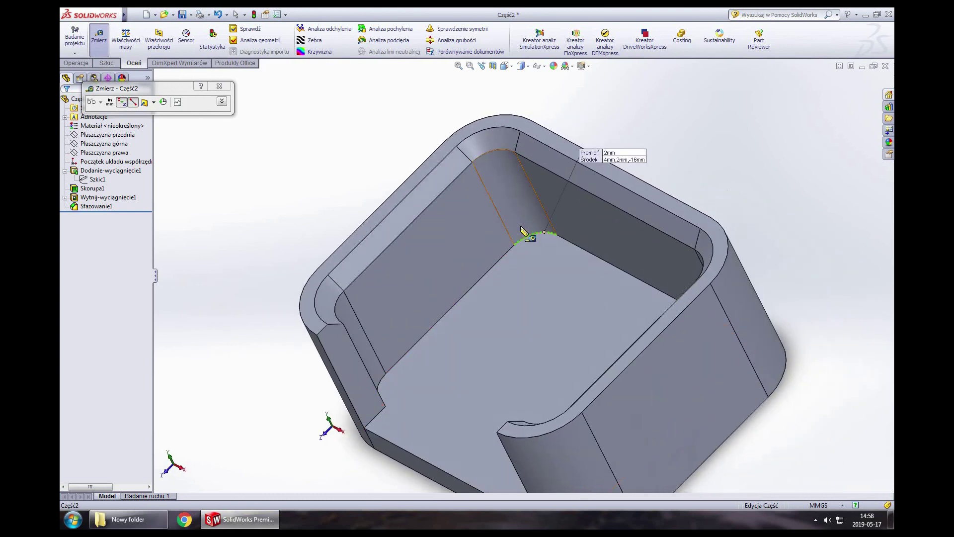
pyautogui.press('Escape')
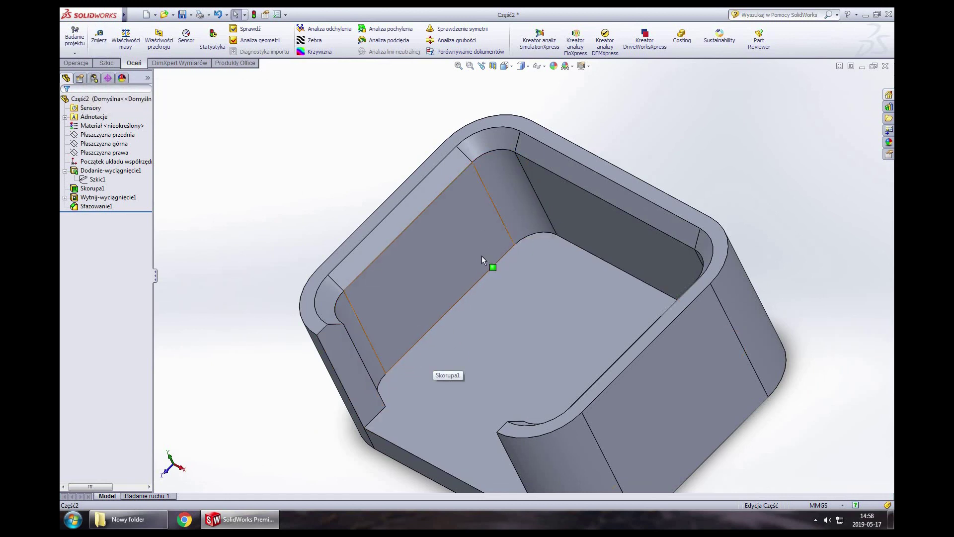
pyautogui.click(502, 248)
pyautogui.moveTo(502, 251); pyautogui.dragTo(527, 241, button='middle')
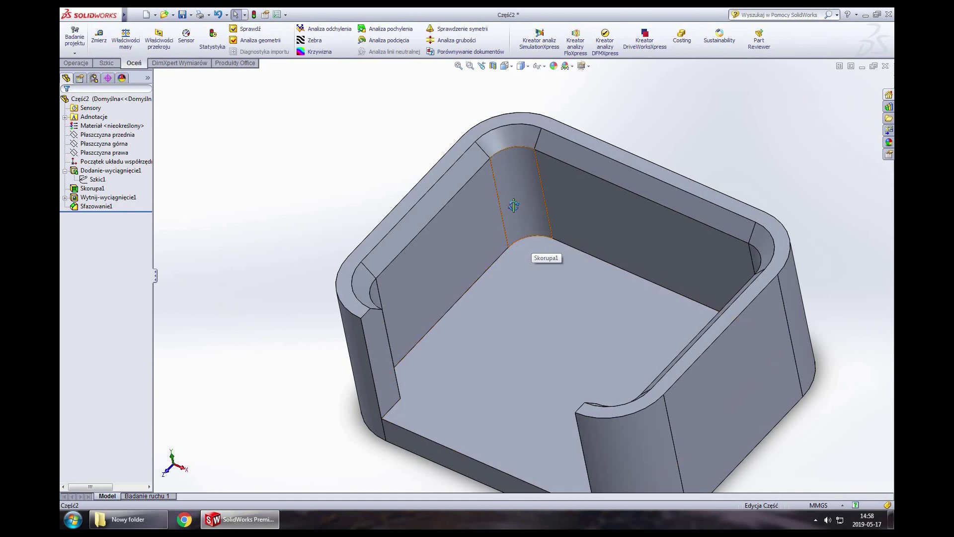
pyautogui.moveTo(513, 205); pyautogui.dragTo(501, 244, button='middle')
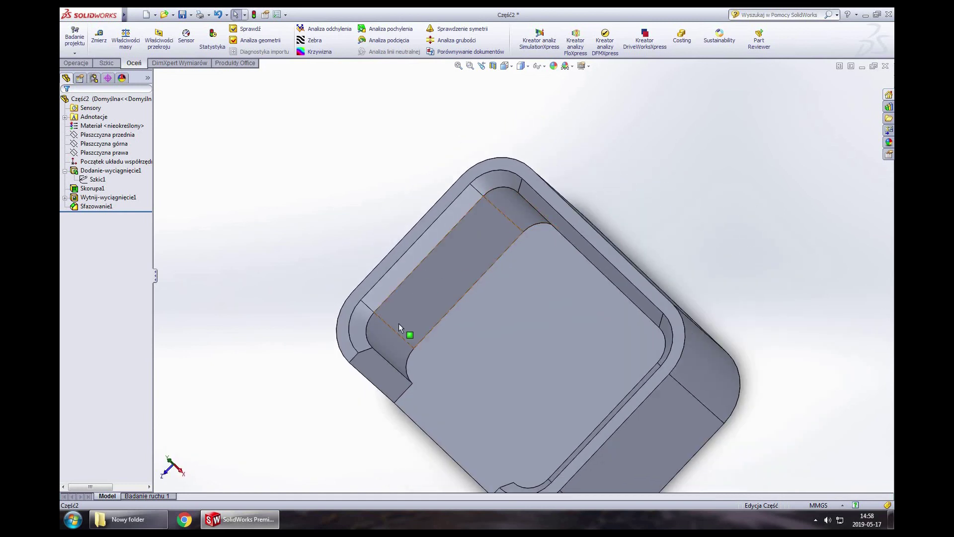
pyautogui.moveTo(401, 360)
pyautogui.mouseDown(button='middle')
pyautogui.moveTo(481, 288)
pyautogui.moveTo(524, 285)
pyautogui.moveTo(505, 334)
pyautogui.moveTo(496, 273)
pyautogui.moveTo(473, 264)
pyautogui.moveTo(515, 209)
pyautogui.mouseUp(button='middle')
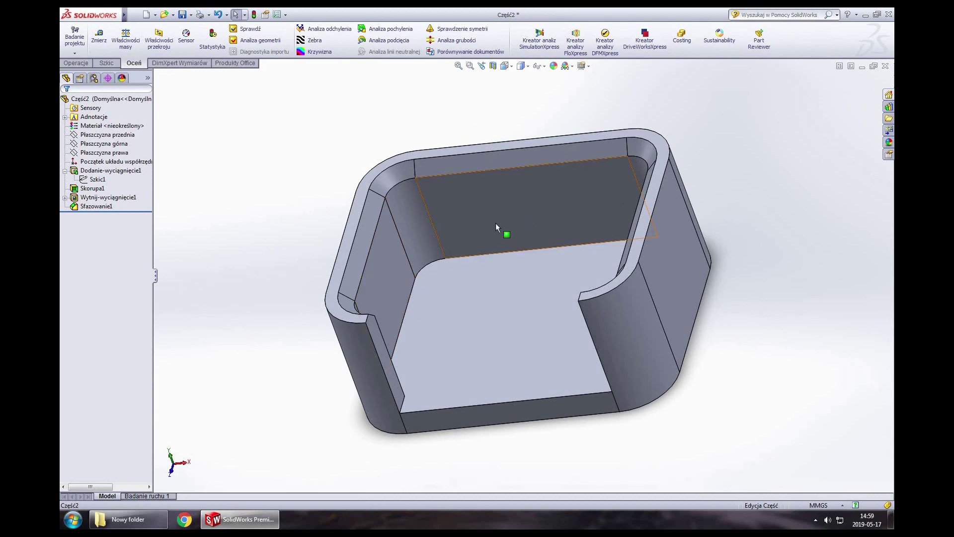
pyautogui.moveTo(718, 185)
pyautogui.mouseDown(button='middle')
pyautogui.moveTo(673, 196)
pyautogui.moveTo(707, 217)
pyautogui.moveTo(607, 236)
pyautogui.moveTo(448, 172)
pyautogui.mouseUp(button='middle')
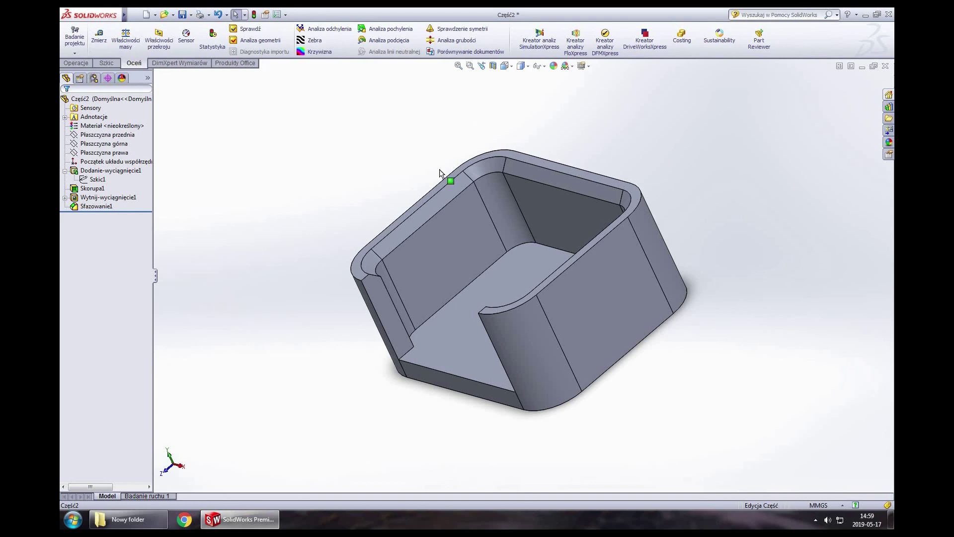
pyautogui.moveTo(377, 210)
pyautogui.mouseDown(button='middle')
pyautogui.moveTo(405, 165)
pyautogui.moveTo(390, 202)
pyautogui.mouseUp(button='middle')
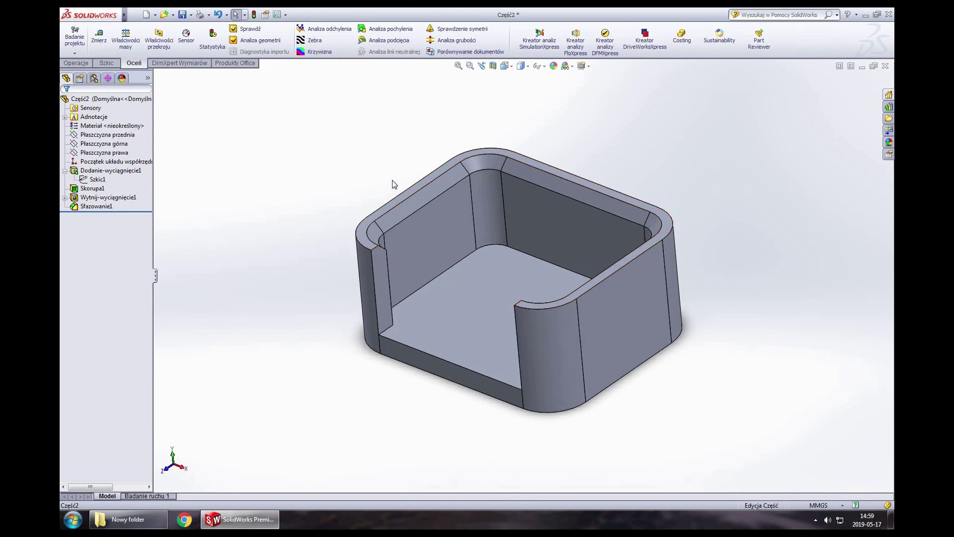